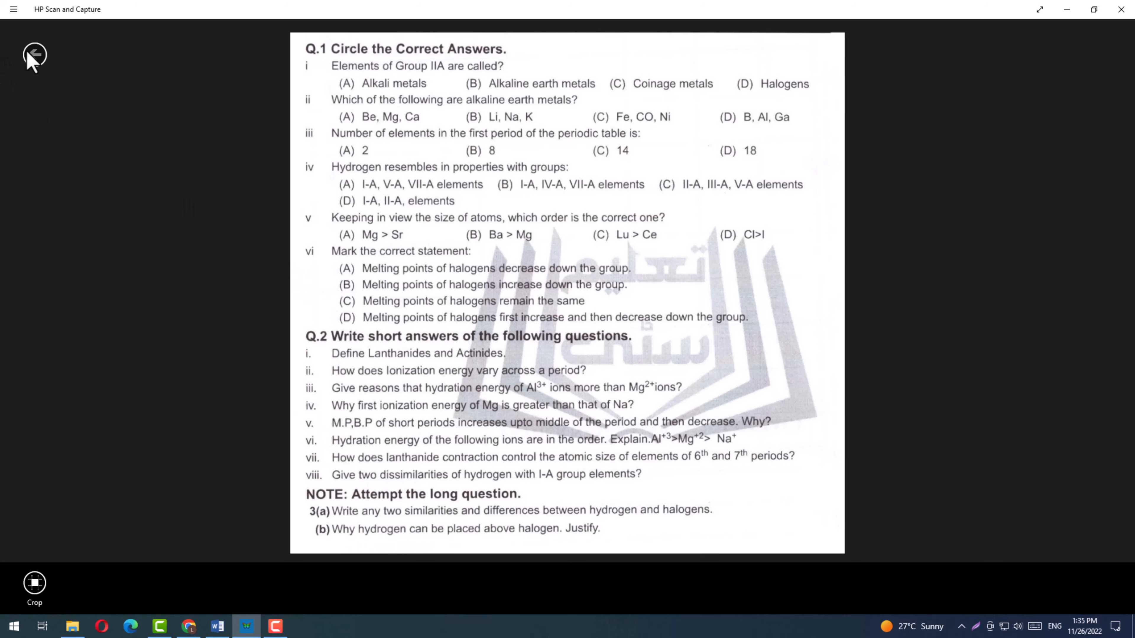
# Save the scanned page as PhotoScan.jpg in the paper folder on the Desktop and minimize the scanning app
pyautogui.click(32, 56)
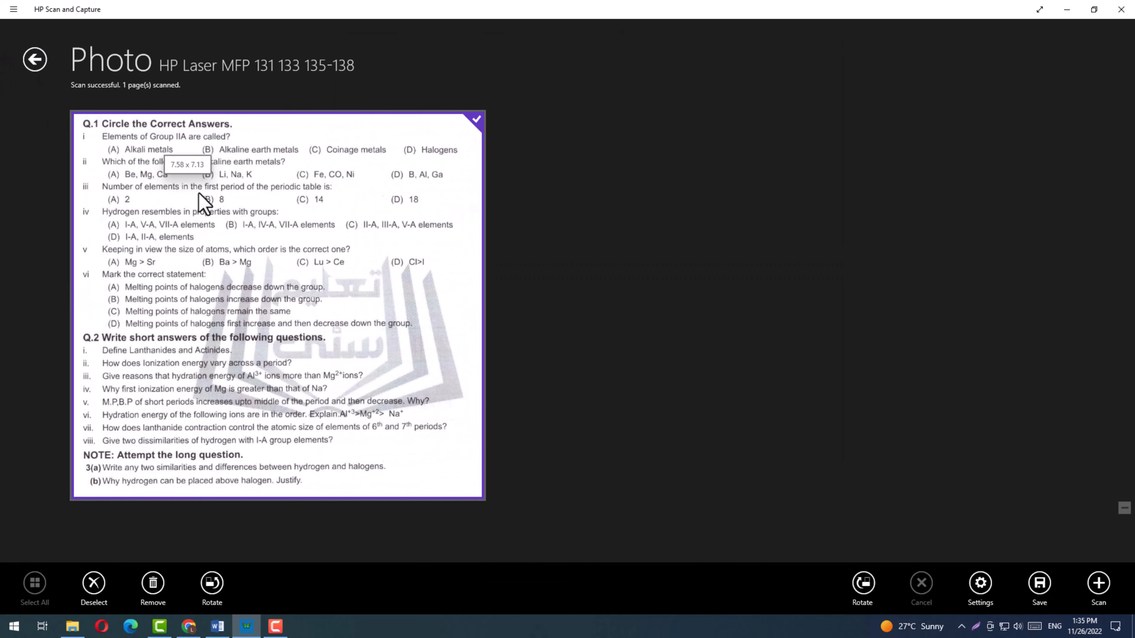
pyautogui.click(1039, 584)
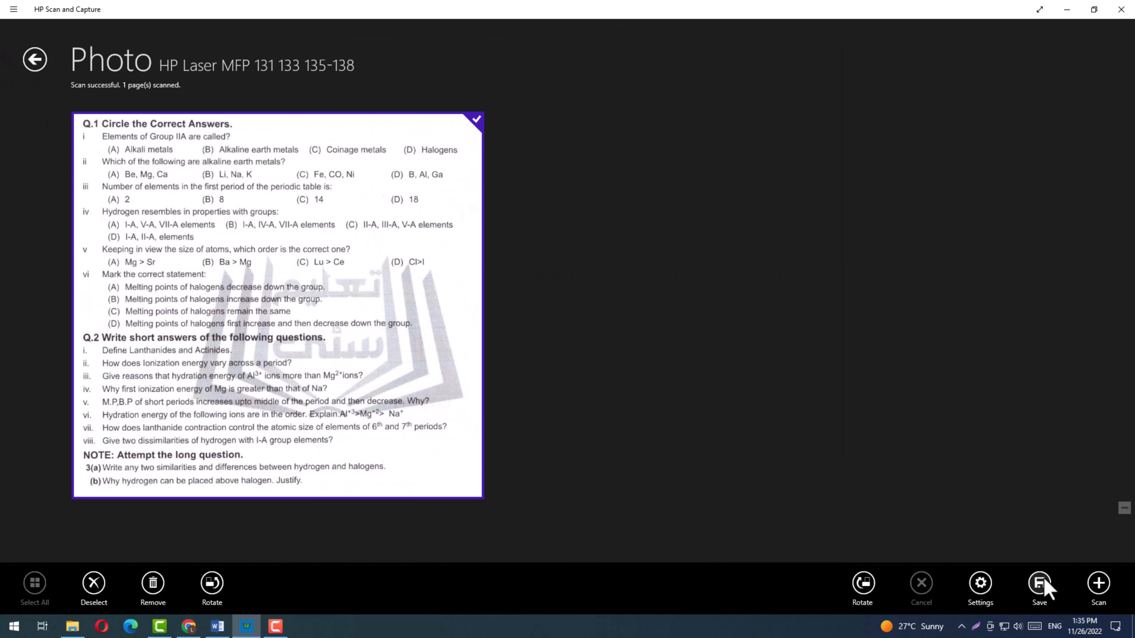
pyautogui.click(48, 102)
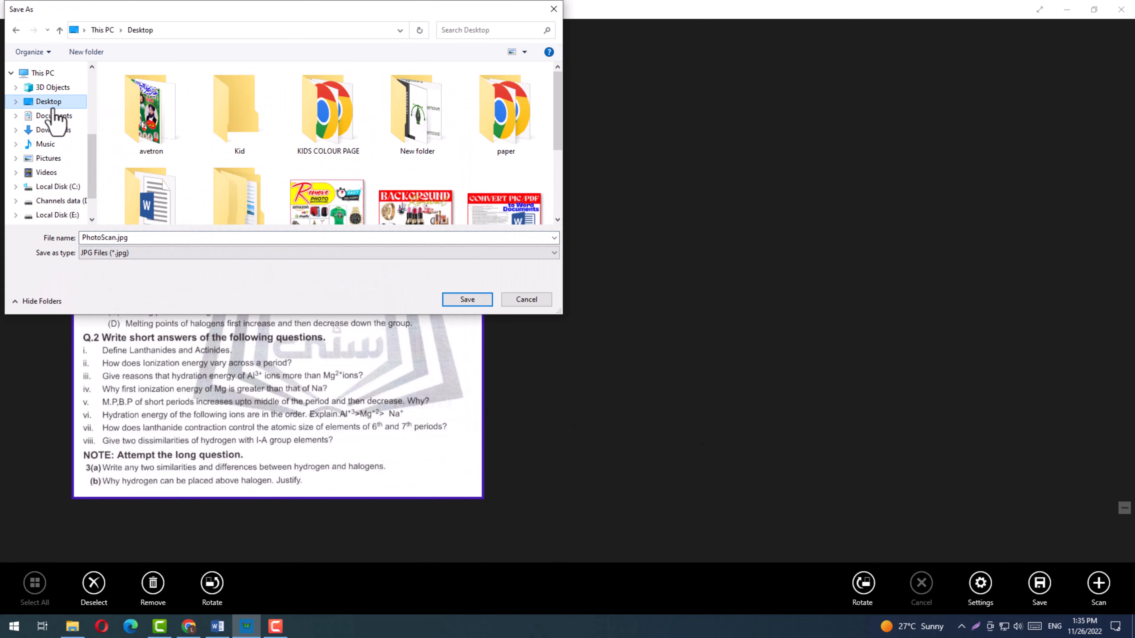
pyautogui.doubleClick(490, 164)
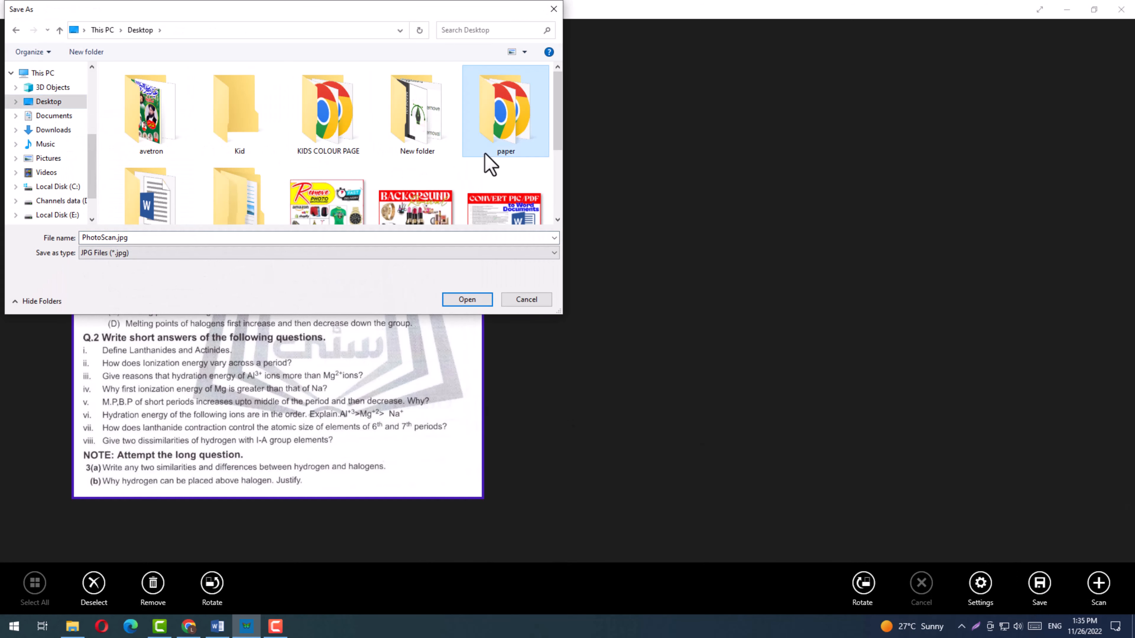
pyautogui.click(465, 300)
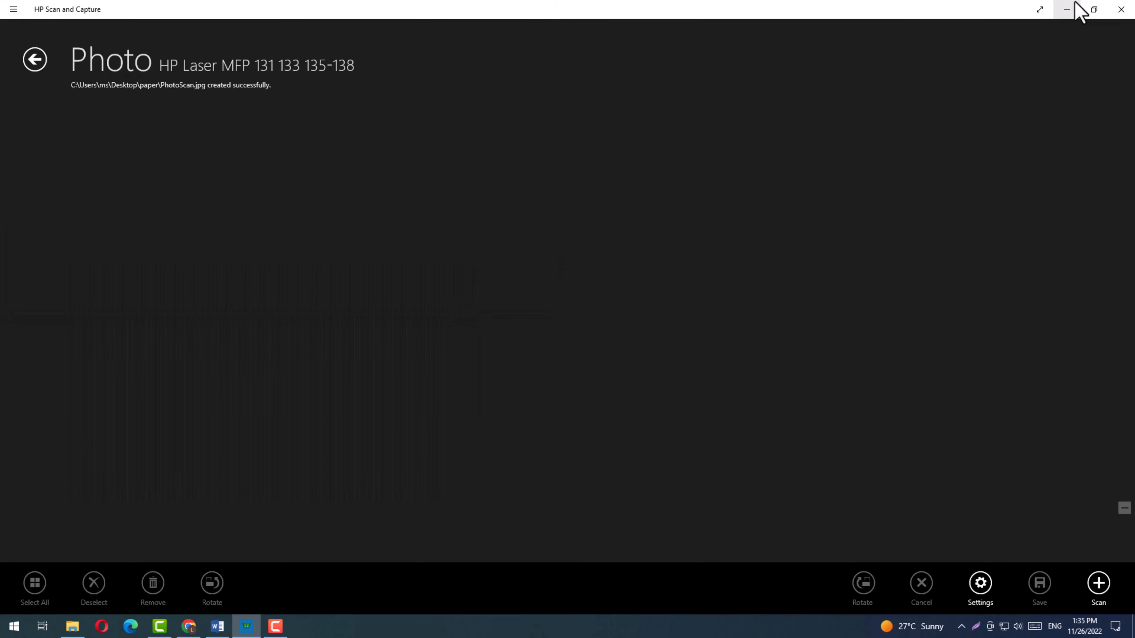
pyautogui.click(1068, 8)
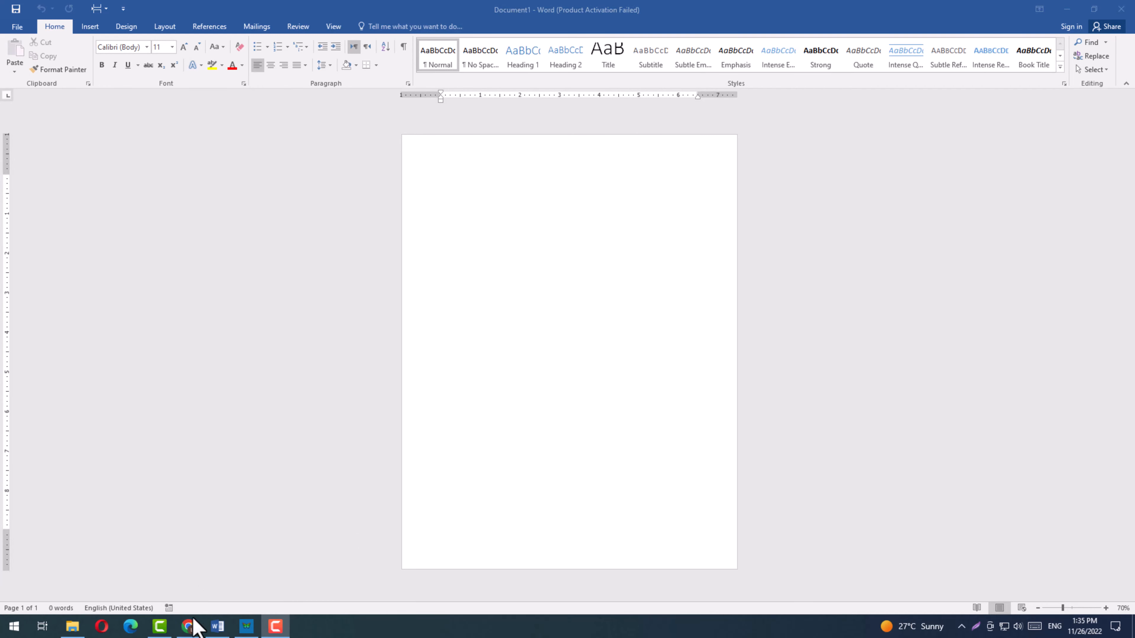
# Switch to Chrome, search for "google images" and open the Google Images page
pyautogui.click(191, 626)
pyautogui.click(191, 626)
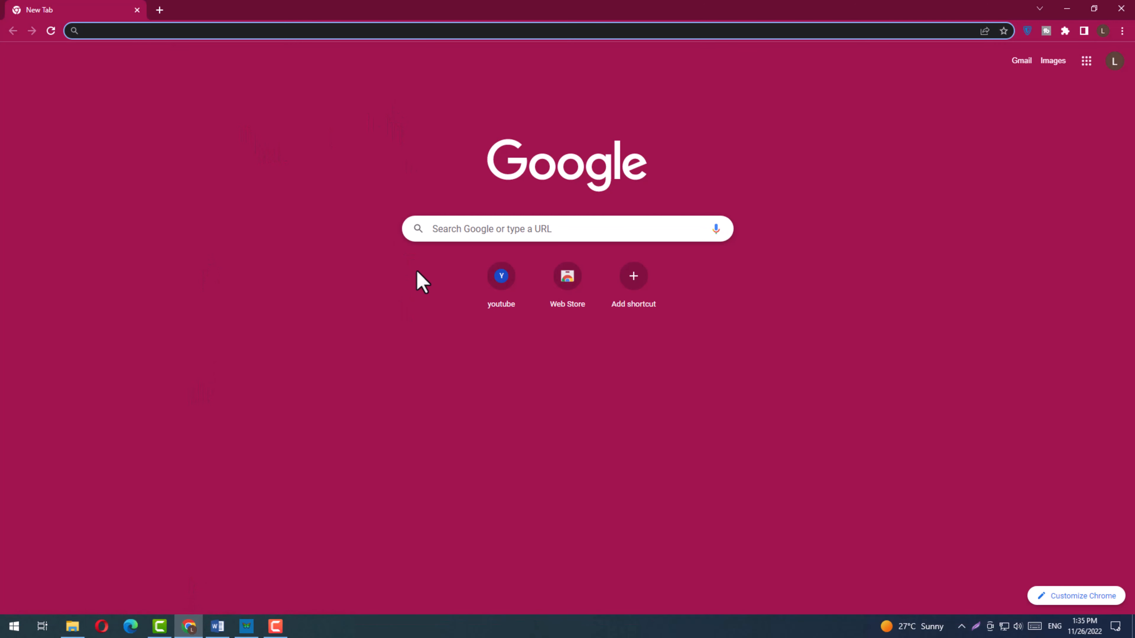
pyautogui.write('google images')
pyautogui.press('Return')
pyautogui.click(202, 183)
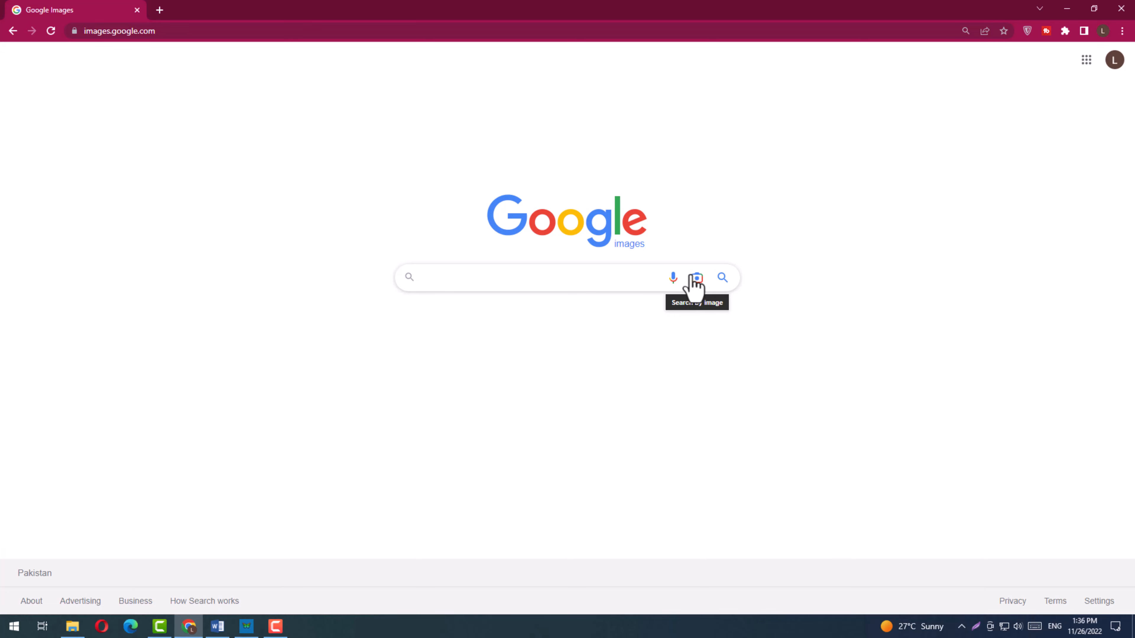
# Search by image with PhotoScan.jpg uploaded from the paper folder
pyautogui.click(694, 282)
pyautogui.click(637, 360)
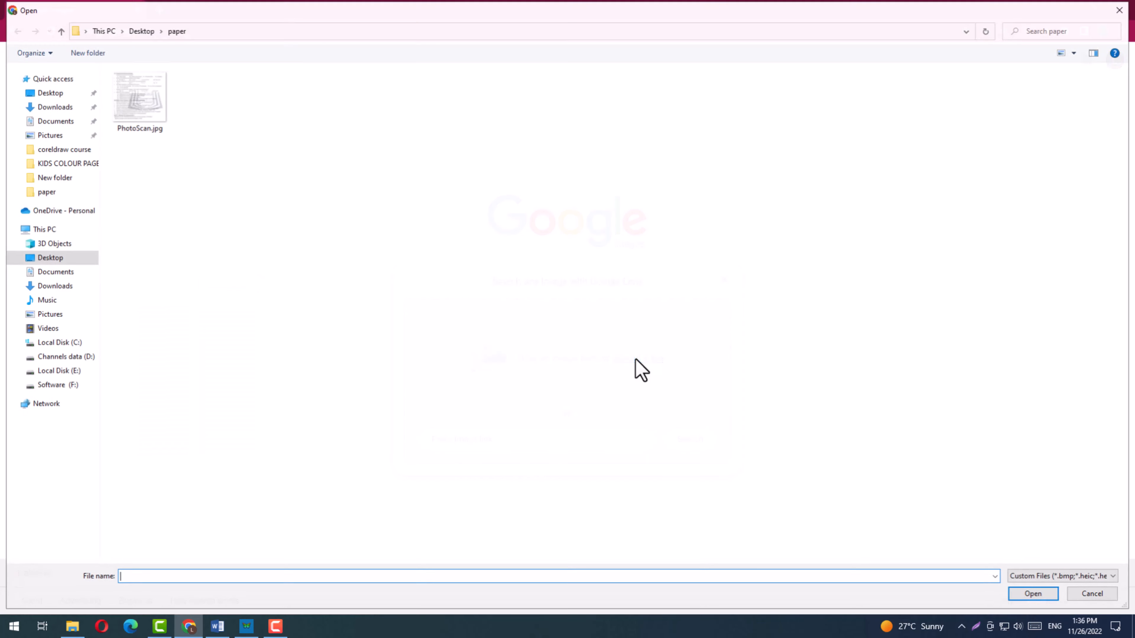
pyautogui.click(145, 102)
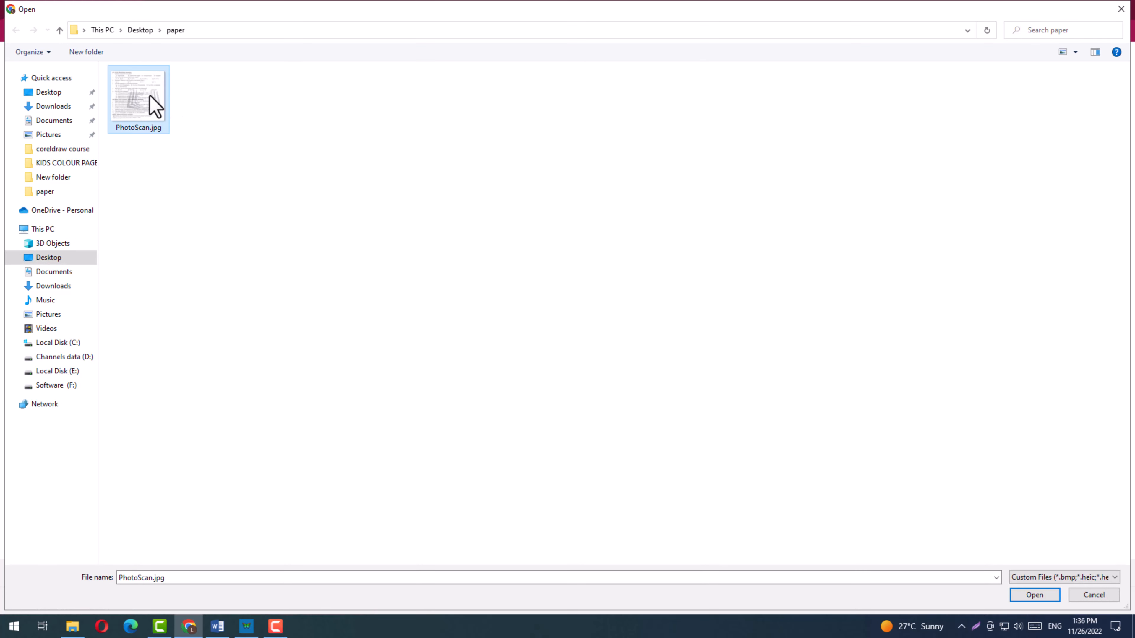
pyautogui.click(1035, 595)
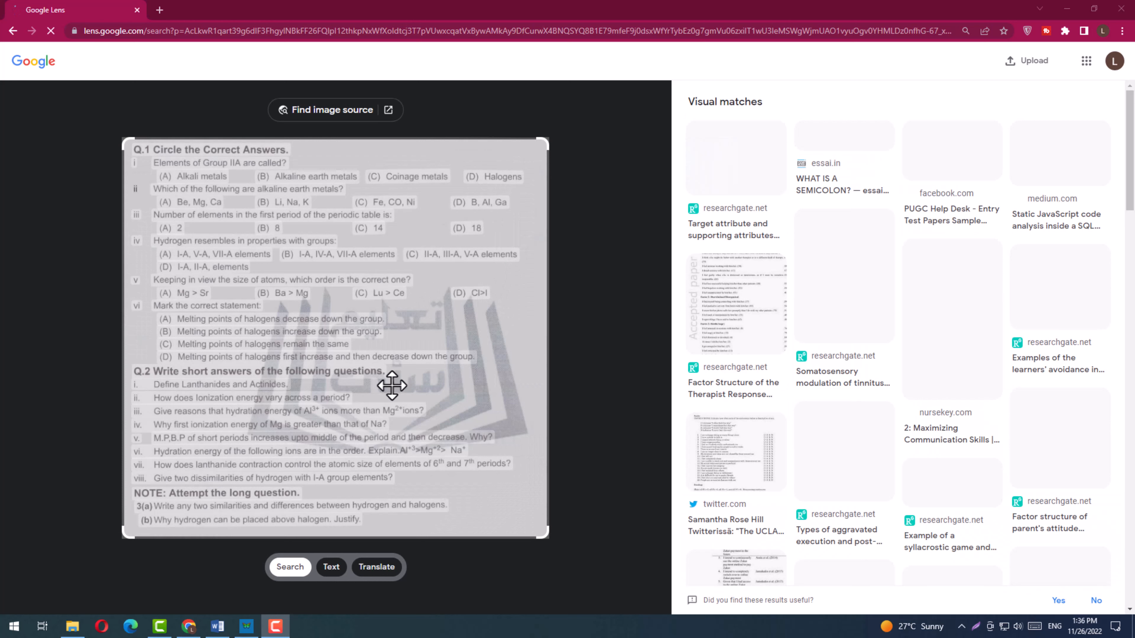
# Copy the full text of the scan recognized by Google Lens Translate and paste it into the blank Word document
pyautogui.click(375, 574)
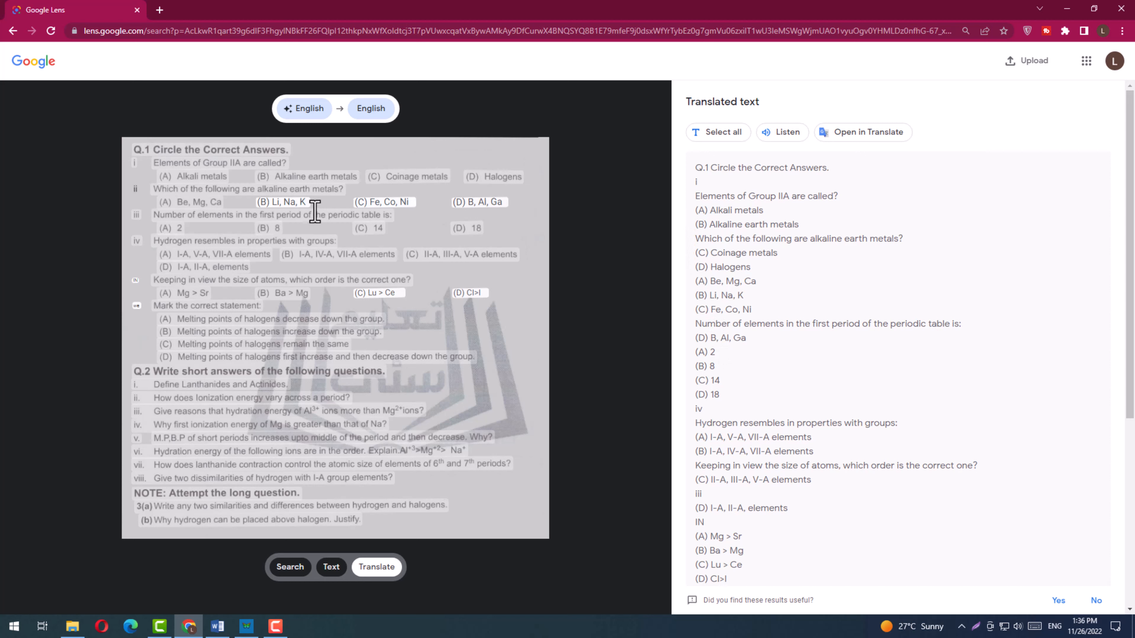
pyautogui.moveTo(138, 152); pyautogui.dragTo(284, 157)
pyautogui.click(217, 626)
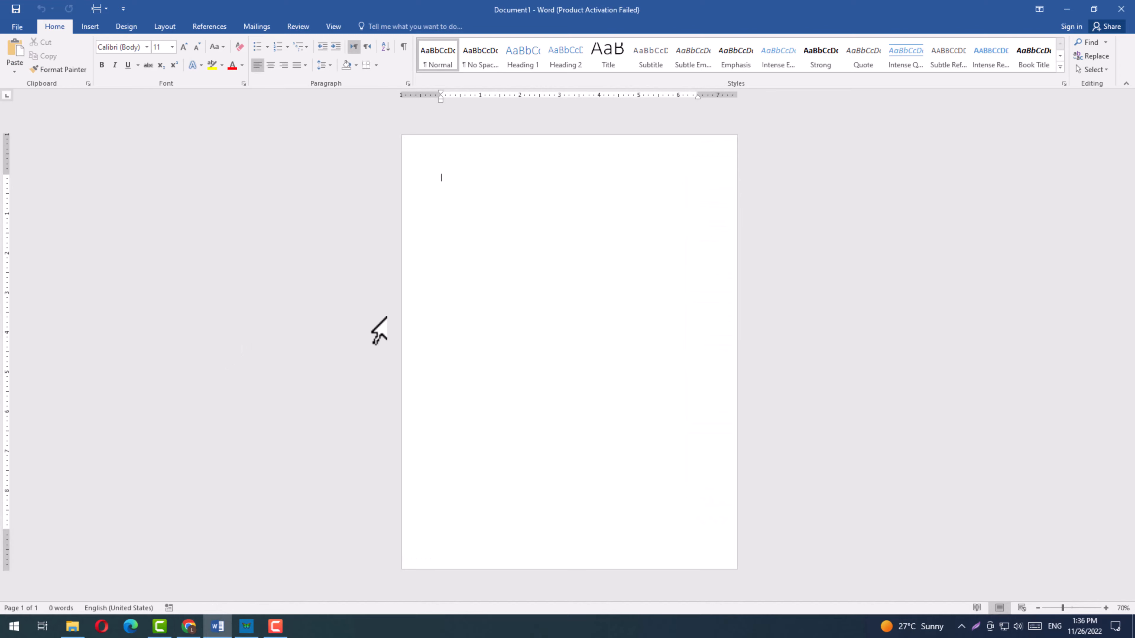
pyautogui.click(15, 49)
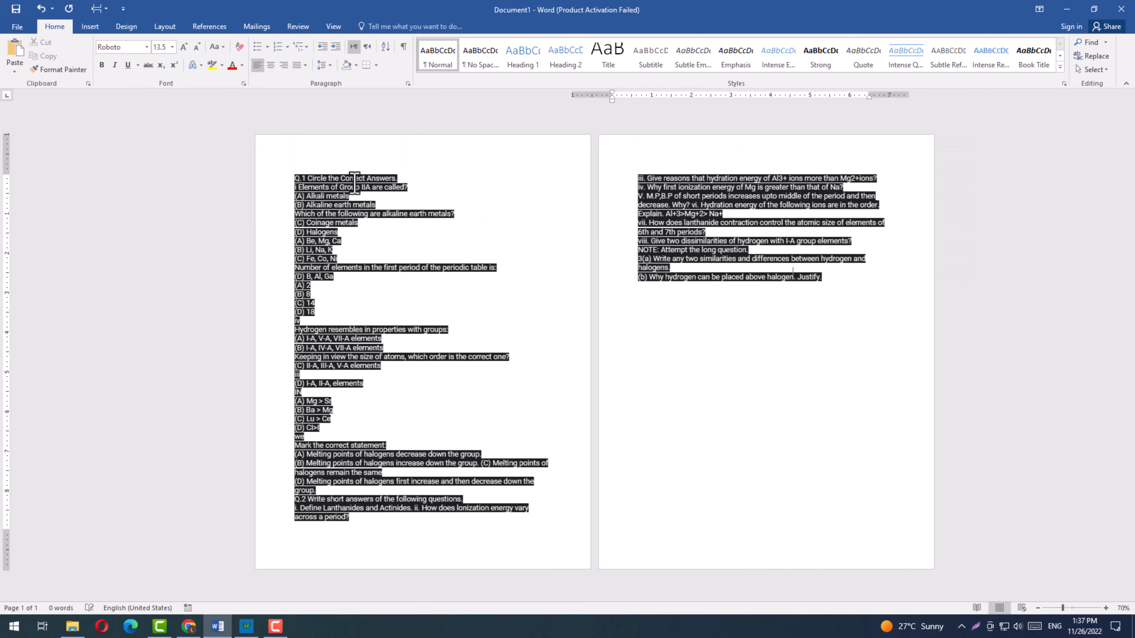
# Change the pasted content to text only so that the source formatting is dropped
pyautogui.scroll(4, 406, 289)
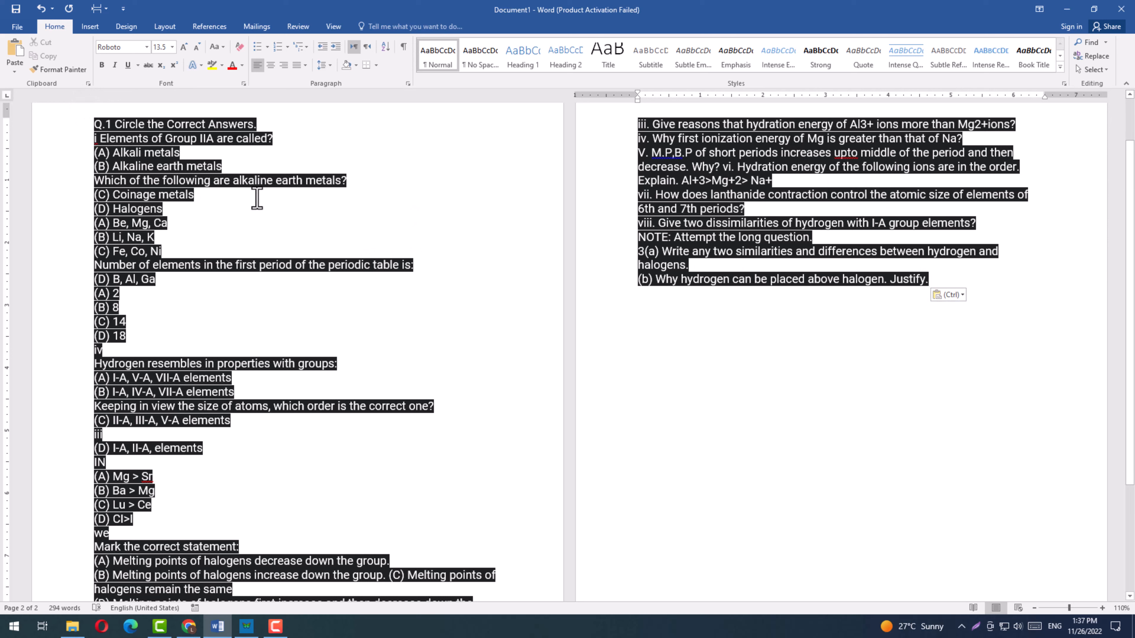
pyautogui.click(948, 295)
pyautogui.click(982, 329)
pyautogui.click(238, 288)
pyautogui.scroll(2, 238, 288)
pyautogui.scroll(2, 238, 288)
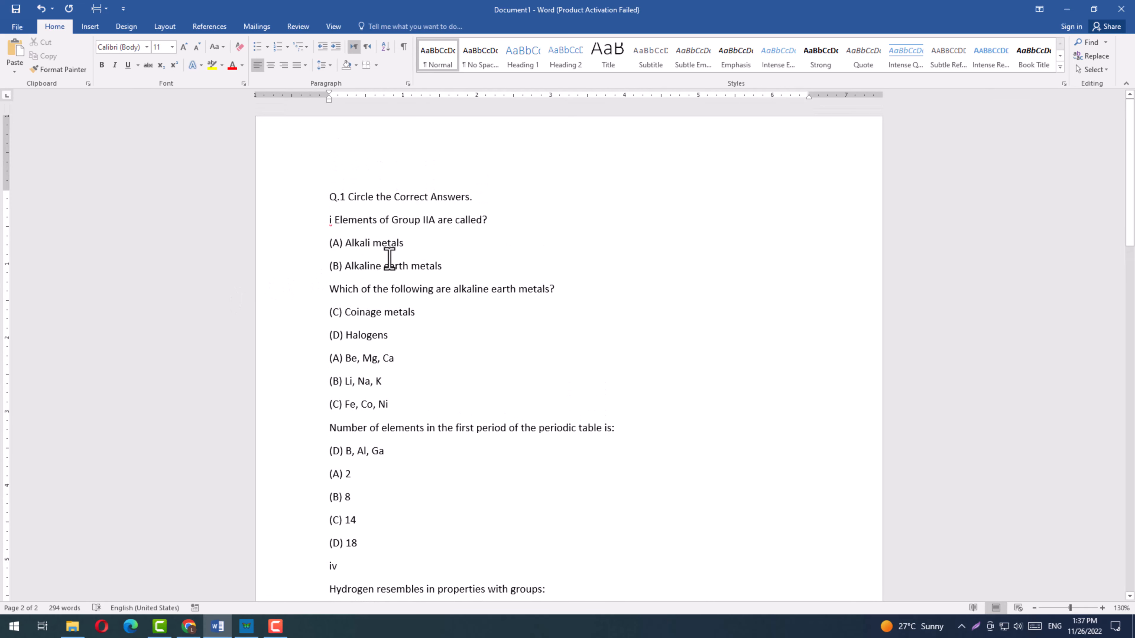
# Switch to Chrome and copy options (C) Coinage metals and (D) Halogens from the scan in Google Lens
pyautogui.click(457, 266)
pyautogui.click(188, 626)
pyautogui.moveTo(368, 177); pyautogui.dragTo(520, 176)
pyautogui.rightClick(520, 176)
pyautogui.click(532, 183)
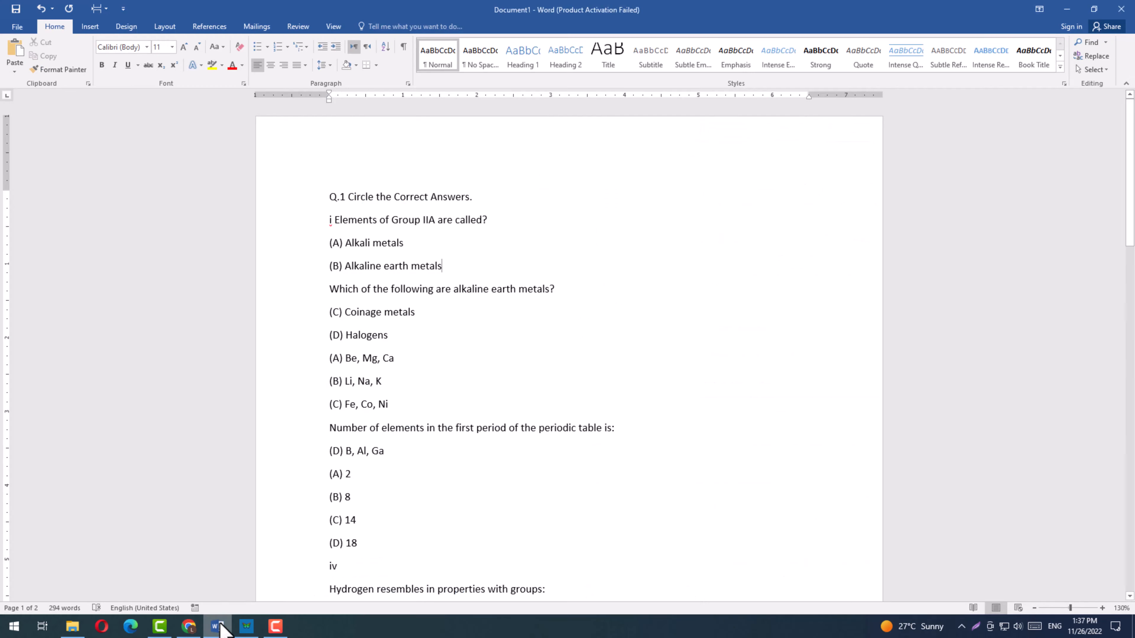
# In Word, place options (C) Coinage metals and (D) Halogens below (B) Alkaline earth metals and delete their misplaced duplicates
pyautogui.click(218, 626)
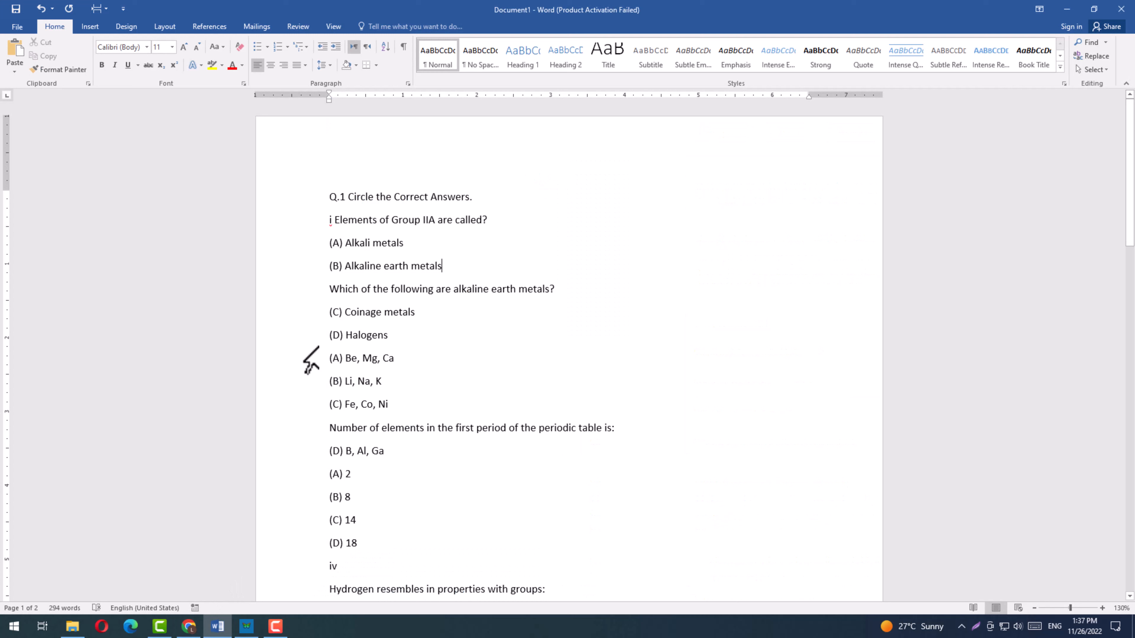
pyautogui.press('Return')
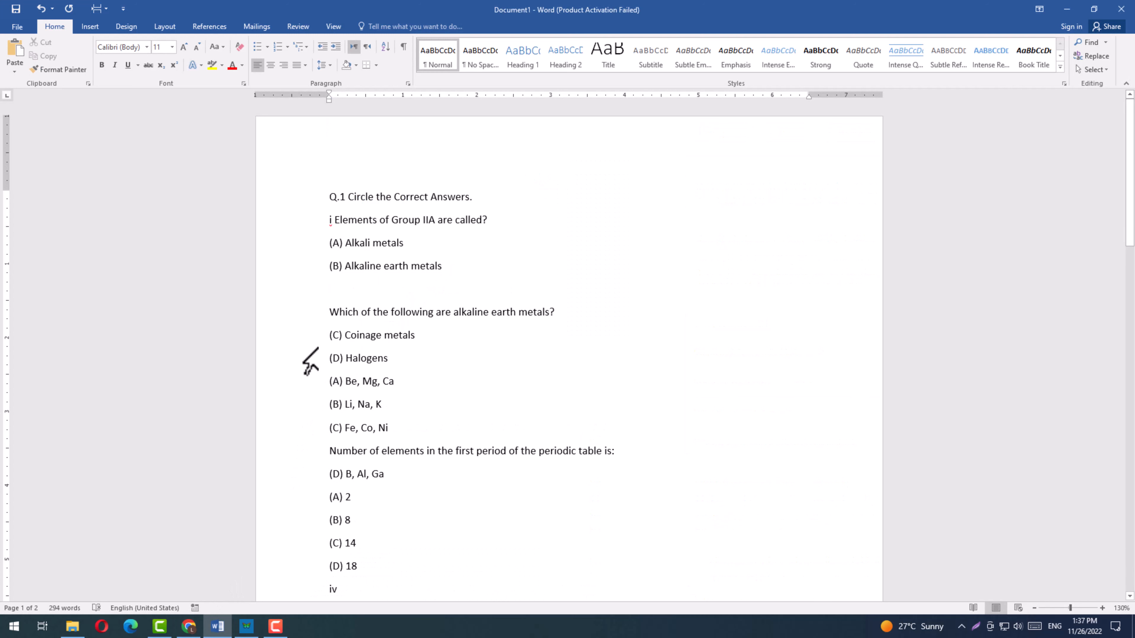
pyautogui.hotkey('ctrl', 'v')
pyautogui.click(432, 326)
pyautogui.click(458, 354)
pyautogui.moveTo(330, 358); pyautogui.dragTo(396, 382)
pyautogui.press('BackSpace')
# Move option (D) B, Al, Ga to its own line below (C) Fe, Co, Ni, leaving no blank line
pyautogui.moveTo(330, 451); pyautogui.dragTo(393, 451)
pyautogui.hotkey('ctrl', 'x')
pyautogui.click(422, 405)
pyautogui.press('Return')
pyautogui.hotkey('ctrl', 'v')
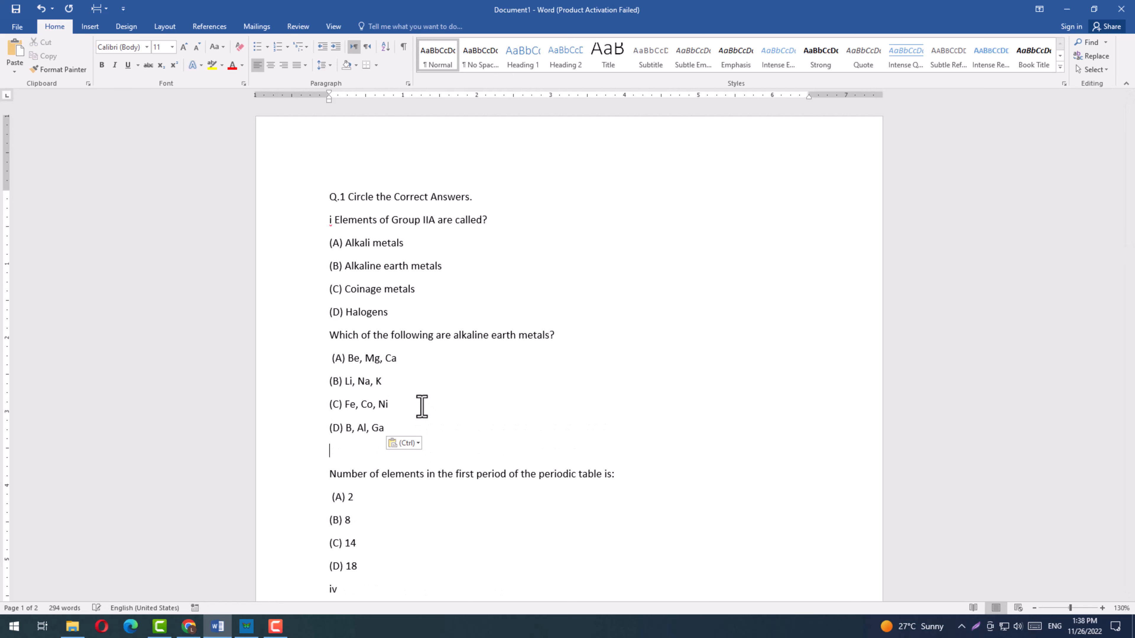
pyautogui.press('BackSpace')
# Delete the stray "iv" line above the question on hydrogen's resemblance to groups
pyautogui.scroll(-1, 437, 460)
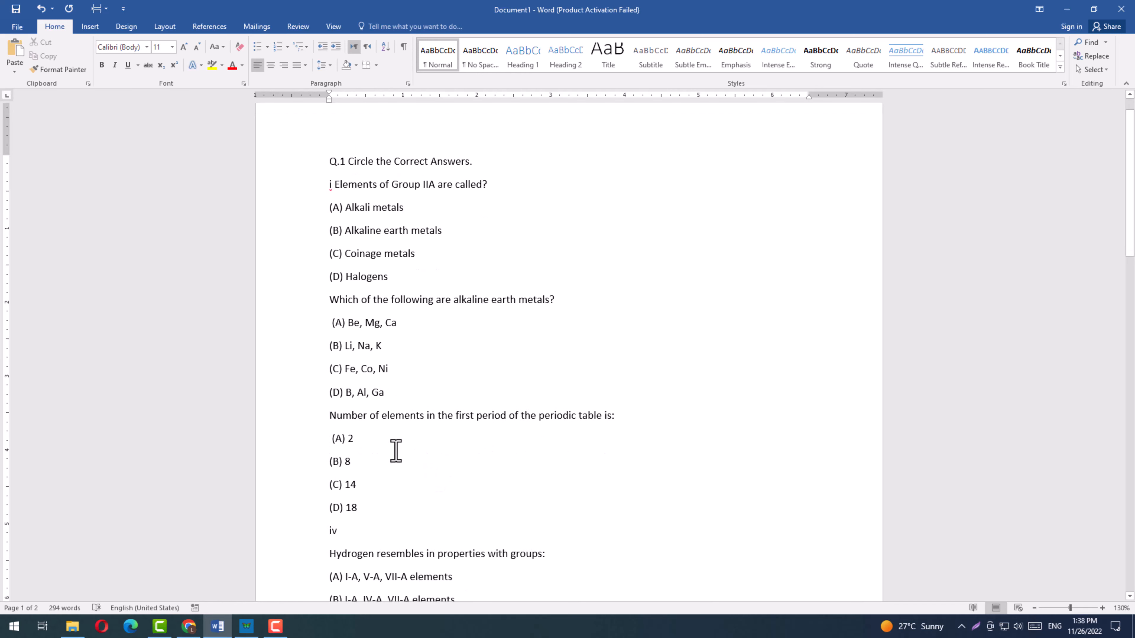
pyautogui.scroll(-1, 396, 452)
pyautogui.moveTo(338, 501); pyautogui.dragTo(298, 499)
pyautogui.press('BackSpace')
# Move options (C) II-A, III-A, V-A elements and (D) I-A, II-A, elements below option (B) of the hydrogen question
pyautogui.scroll(-5, 357, 447)
pyautogui.hotkey('ctrl', 'x')
pyautogui.click(460, 365)
pyautogui.hotkey('ctrl', 'v')
pyautogui.moveTo(430, 480); pyautogui.dragTo(324, 480)
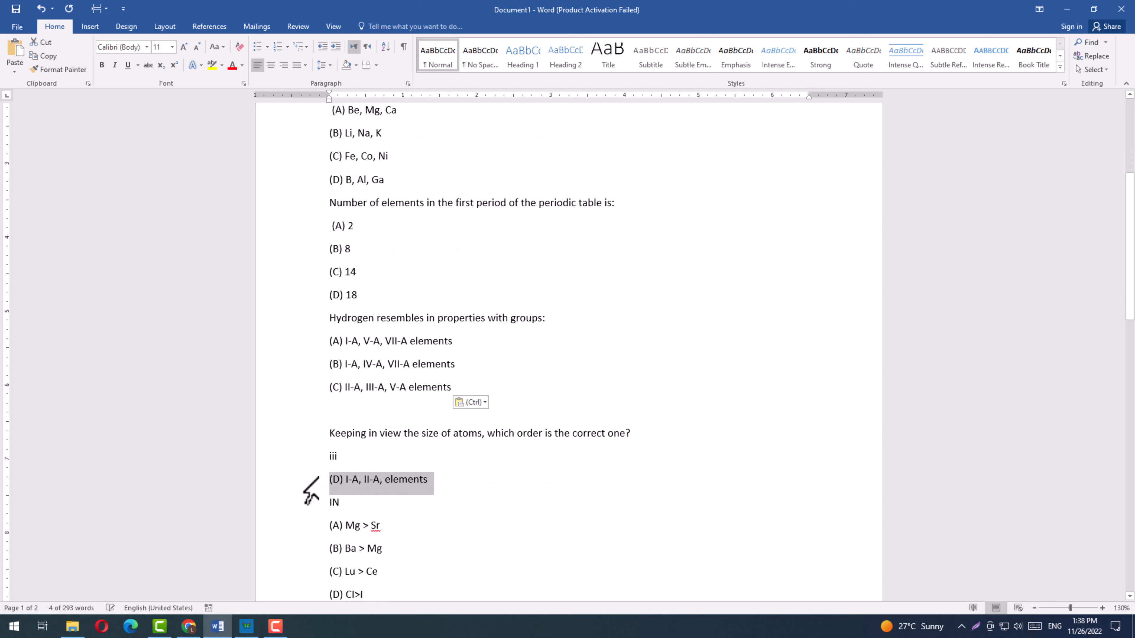
pyautogui.hotkey('ctrl', 'x')
pyautogui.click(395, 406)
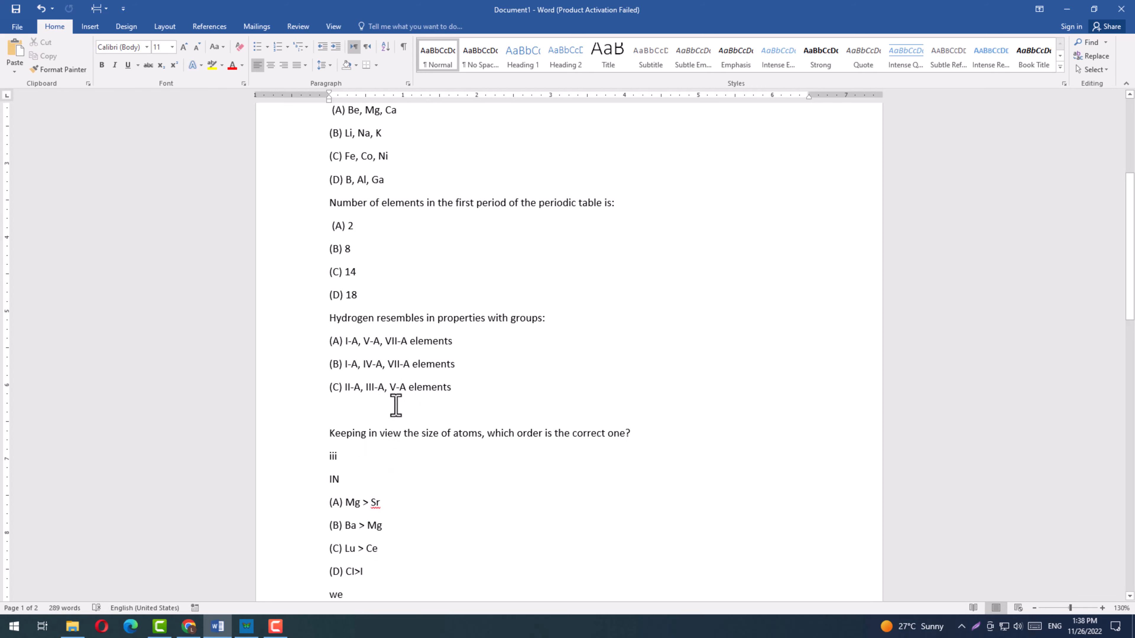
pyautogui.hotkey('ctrl', 'v')
# Delete the stray "iii", "IN" and "we" lines around the options of the atom size question
pyautogui.scroll(-1, 378, 458)
pyautogui.click(350, 467)
pyautogui.moveTo(331, 456); pyautogui.dragTo(330, 445)
pyautogui.press('BackSpace')
pyautogui.click(330, 421)
pyautogui.press('BackSpace')
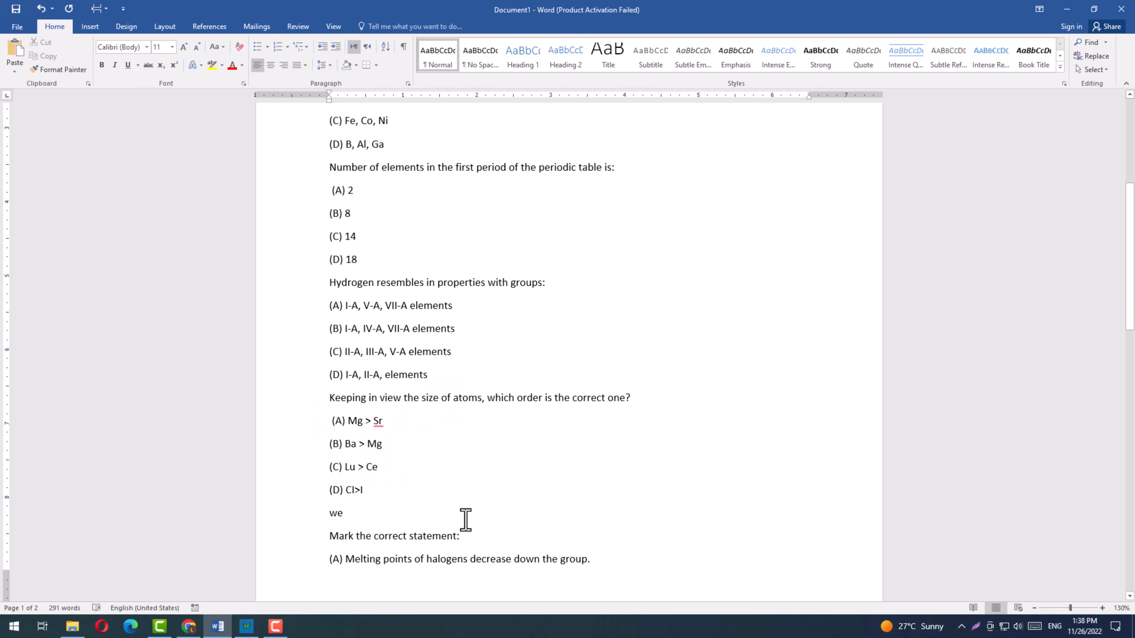
pyautogui.scroll(-3, 500, 525)
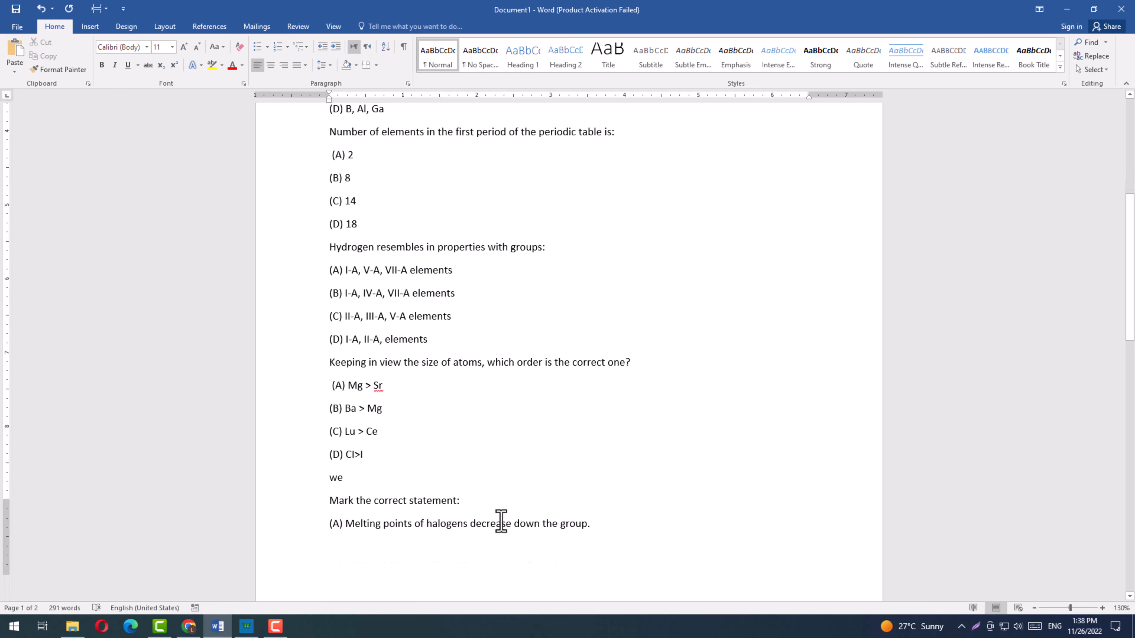
pyautogui.click(302, 408)
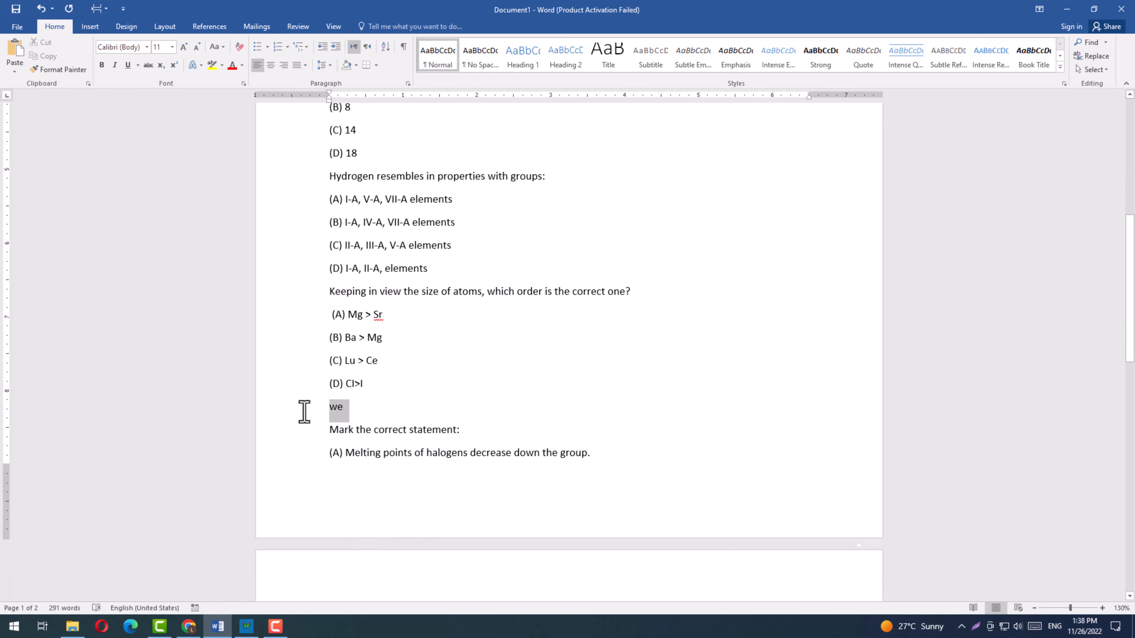
pyautogui.press('BackSpace')
# Put option (C) Melting points of halogens remain the same on its own line
pyautogui.scroll(-1, 367, 442)
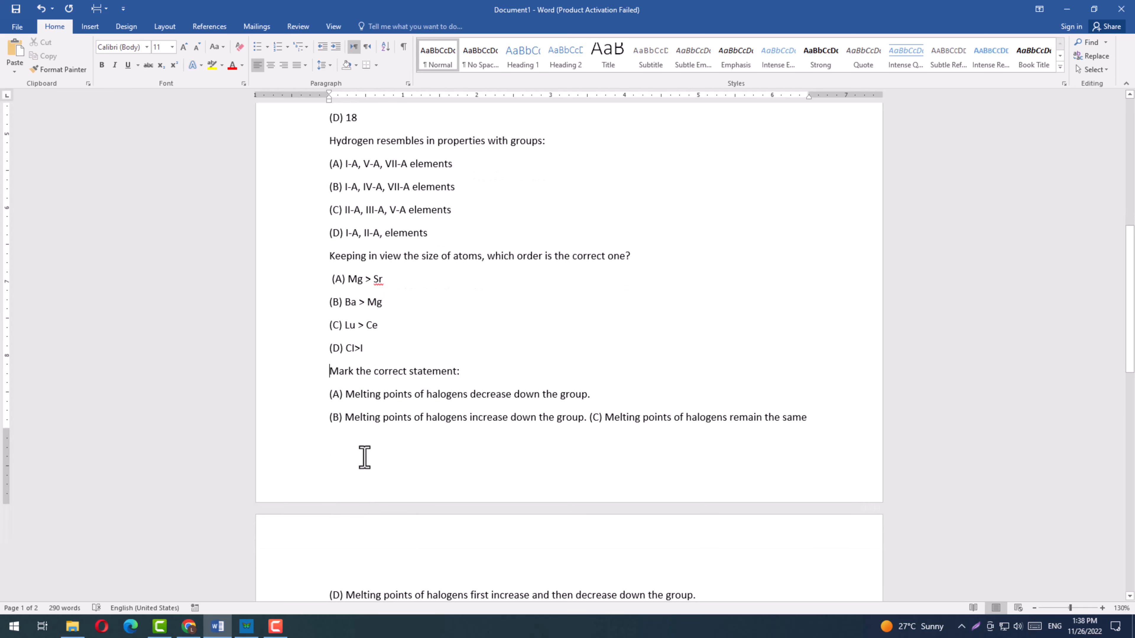
pyautogui.click(592, 418)
pyautogui.press('Return')
# Start short questions ii and vi of Q.2 on their own lines
pyautogui.scroll(-3, 629, 368)
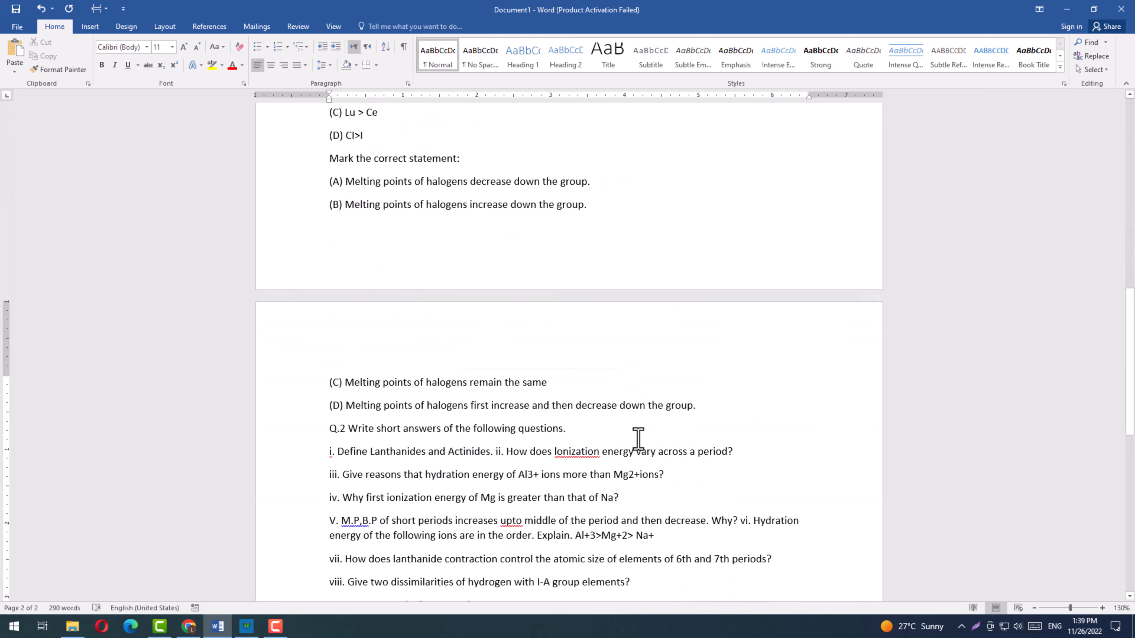
pyautogui.scroll(-2, 642, 436)
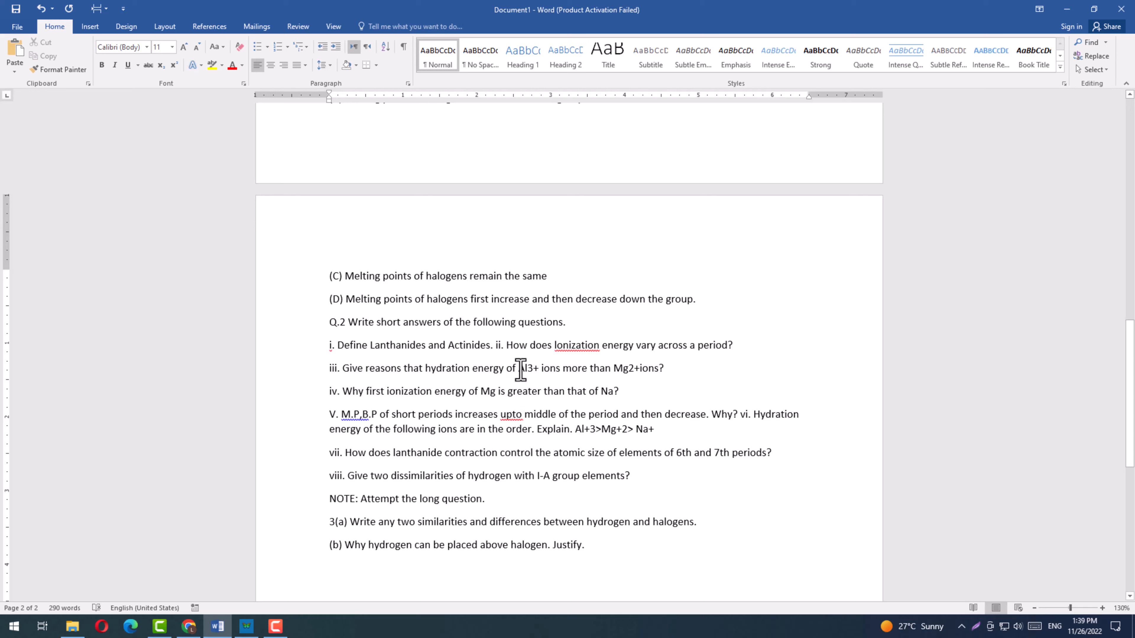
pyautogui.press('Return')
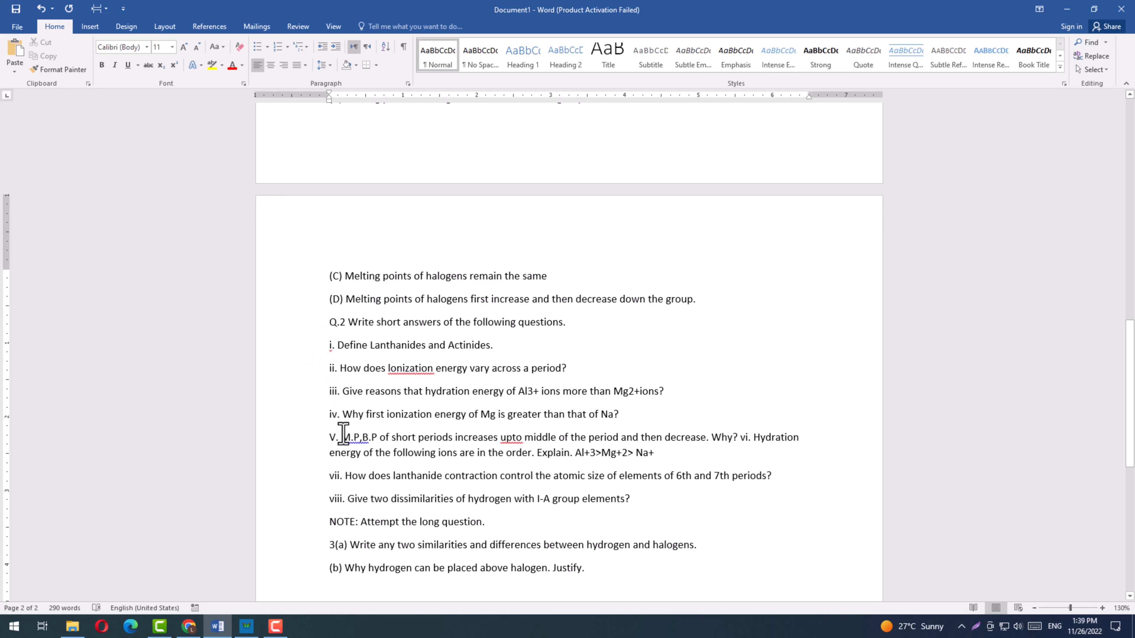
pyautogui.click(740, 438)
pyautogui.press('Return')
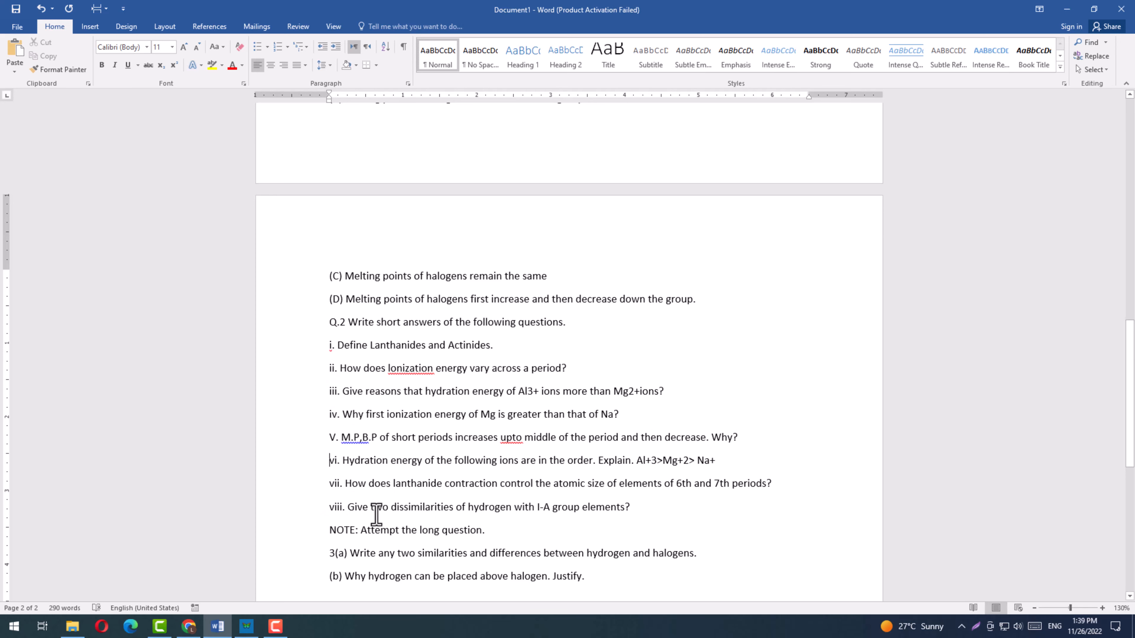
# Put the four options of the Group IIA question on one line separated by tabs, and show the formatting marks
pyautogui.scroll(-1, 363, 516)
pyautogui.scroll(15, 362, 517)
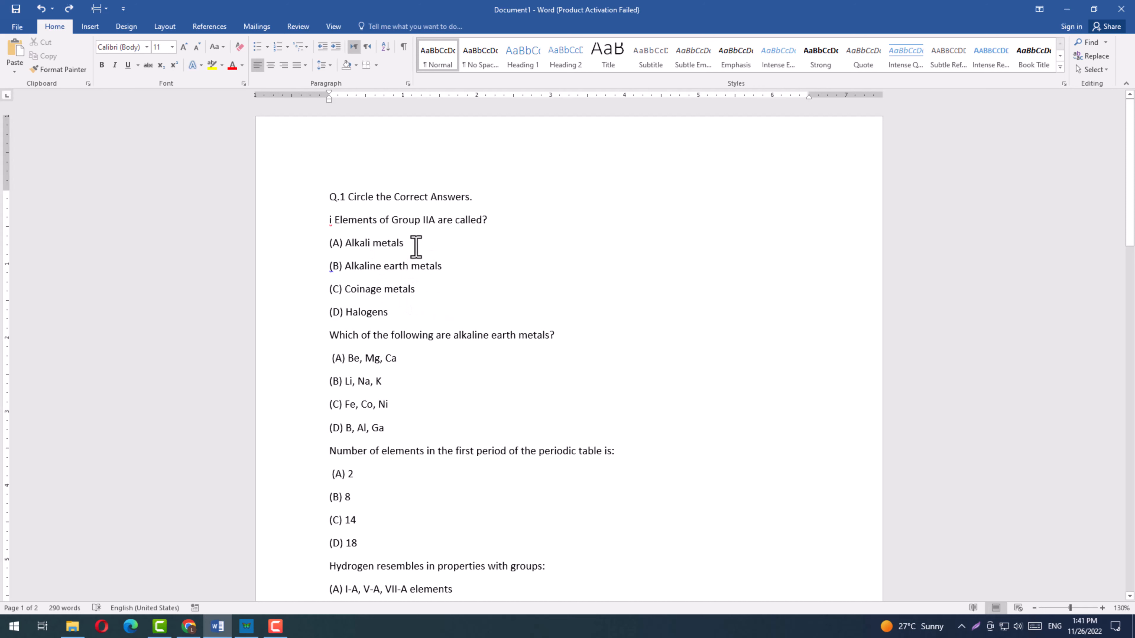
pyautogui.click(424, 251)
pyautogui.press('Delete')
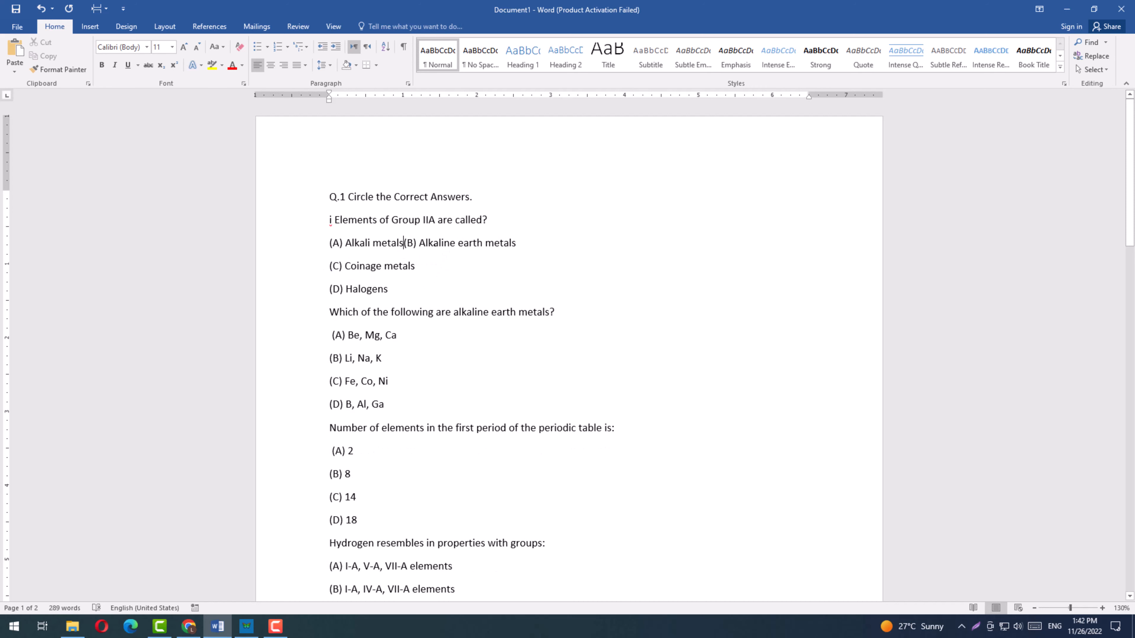
pyautogui.press('Tab')
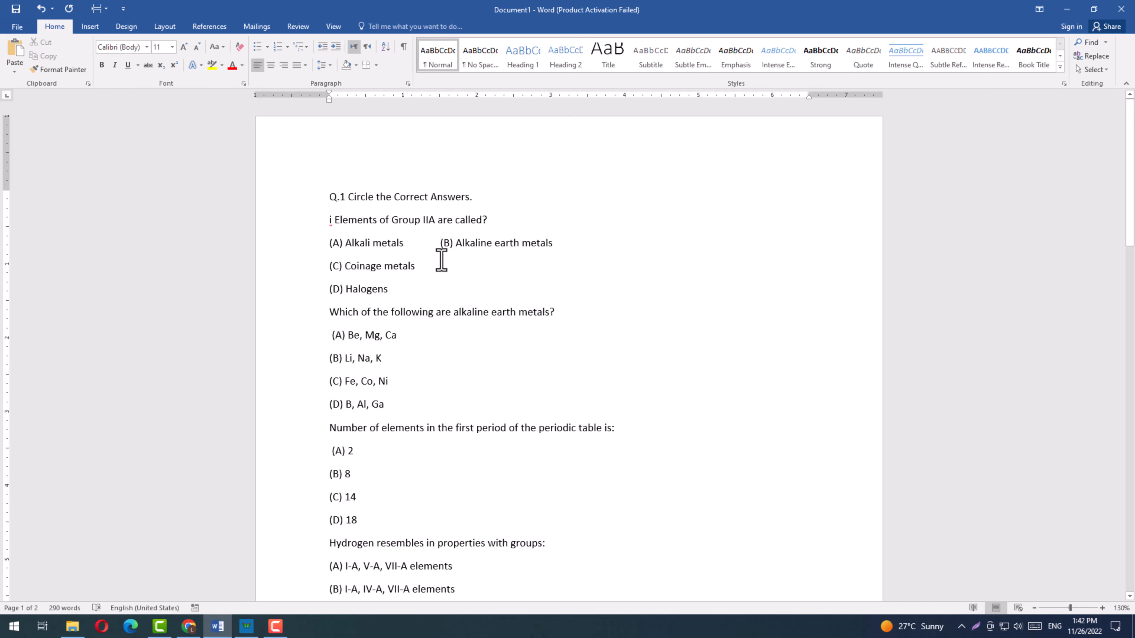
pyautogui.click(572, 243)
pyautogui.press('Tab')
pyautogui.press('Delete')
pyautogui.press('End')
pyautogui.press('Tab')
pyautogui.press('Delete')
pyautogui.click(404, 46)
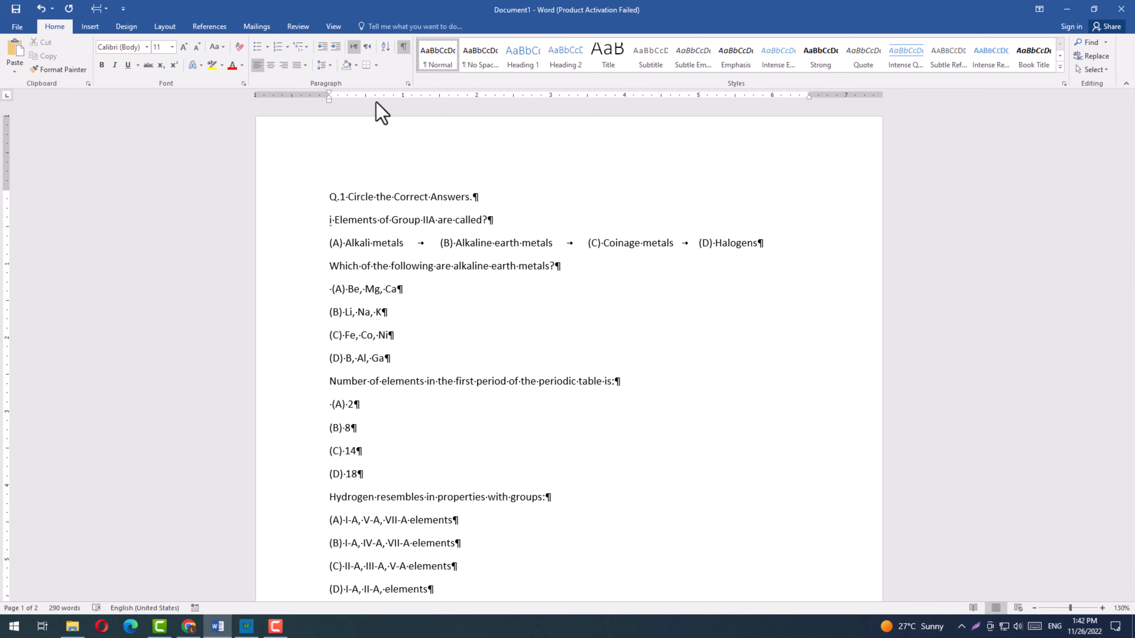
pyautogui.doubleClick(423, 242)
pyautogui.click(598, 245)
pyautogui.scroll(4, 491, 256)
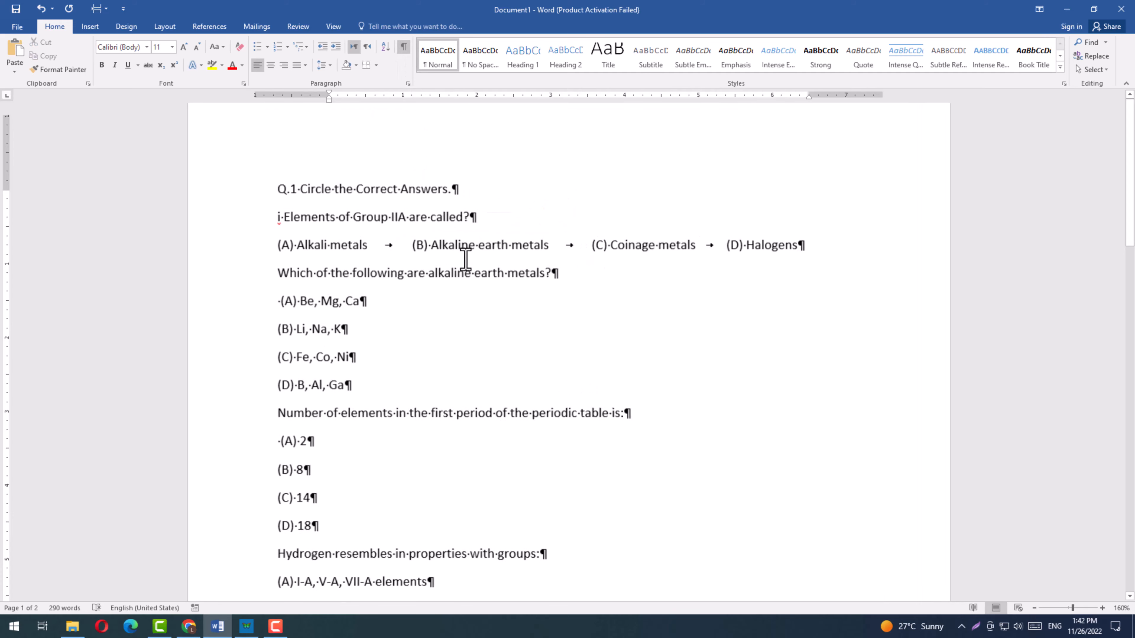
pyautogui.doubleClick(374, 247)
pyautogui.doubleClick(572, 250)
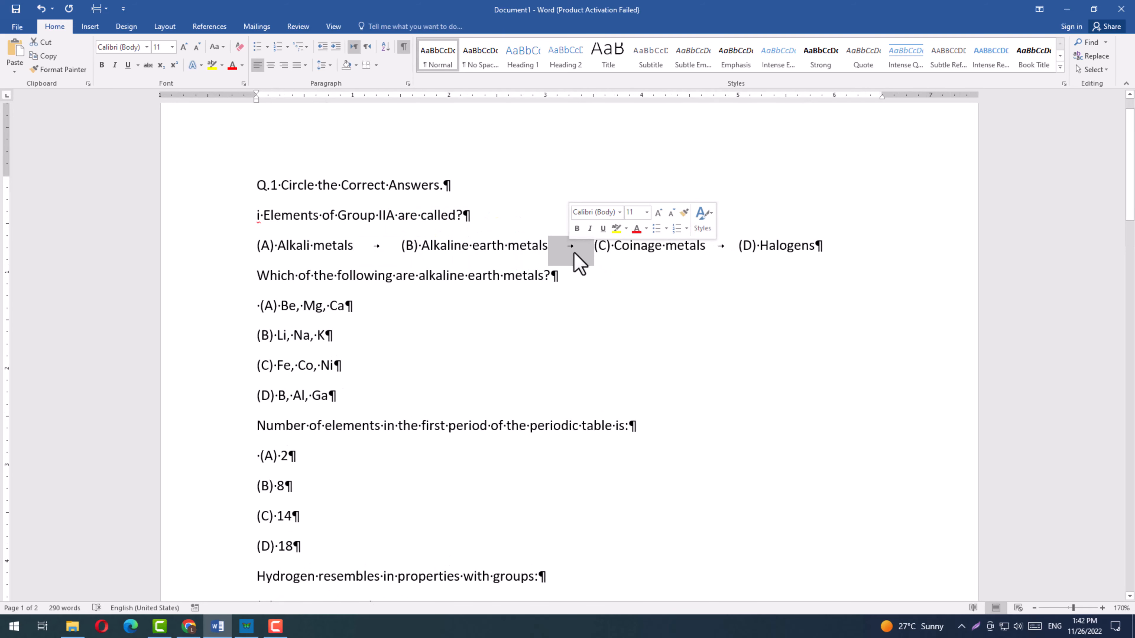
# Set tab stops at 1.5 and 3.5 inches on the ruler for the Group IIA options line
pyautogui.click(359, 247)
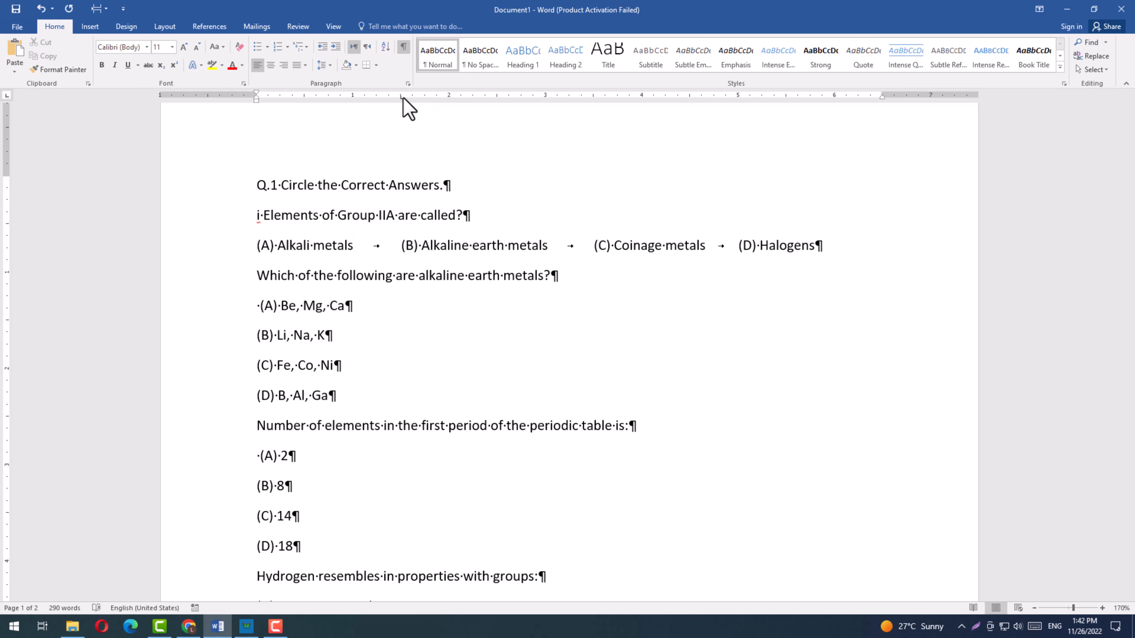
pyautogui.click(333, 26)
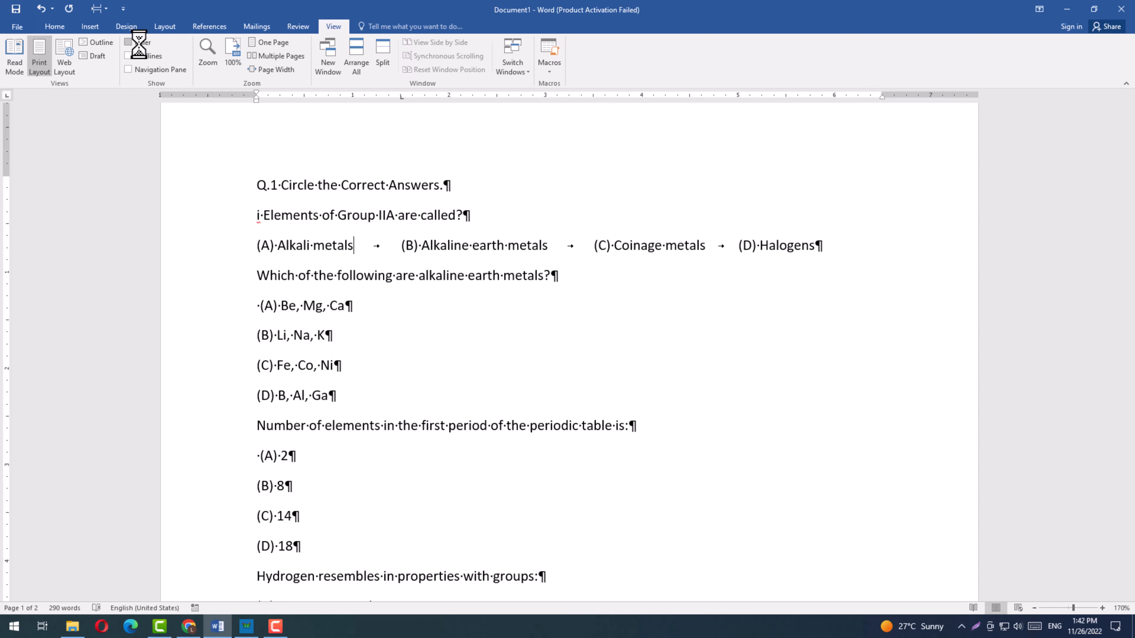
pyautogui.click(148, 44)
pyautogui.click(546, 95)
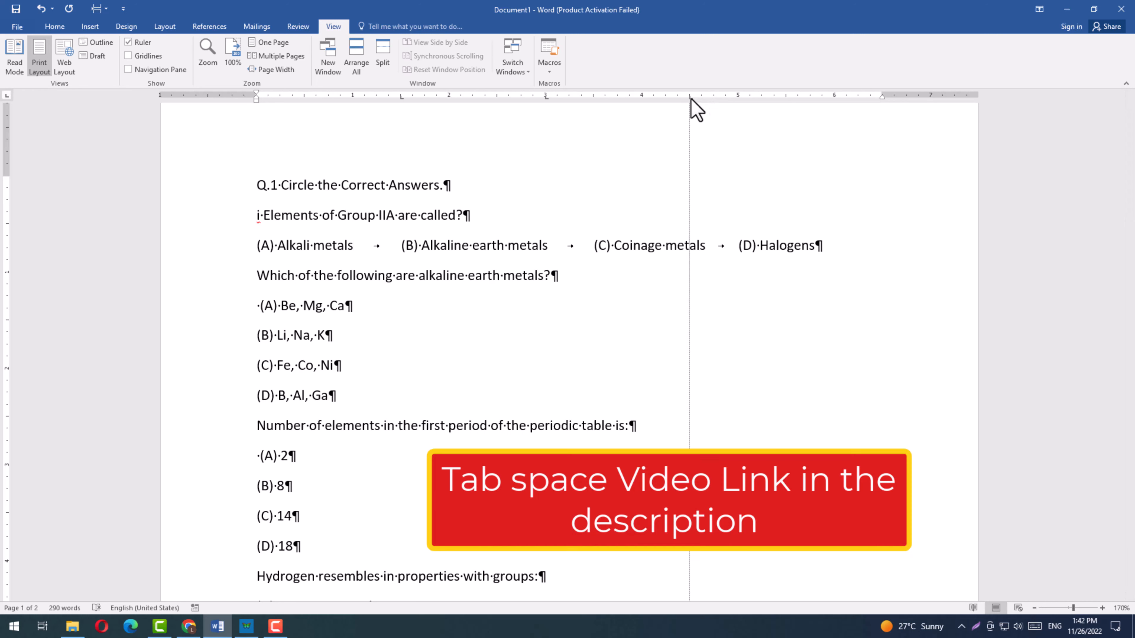
pyautogui.click(692, 99)
pyautogui.moveTo(690, 100); pyautogui.dragTo(591, 97)
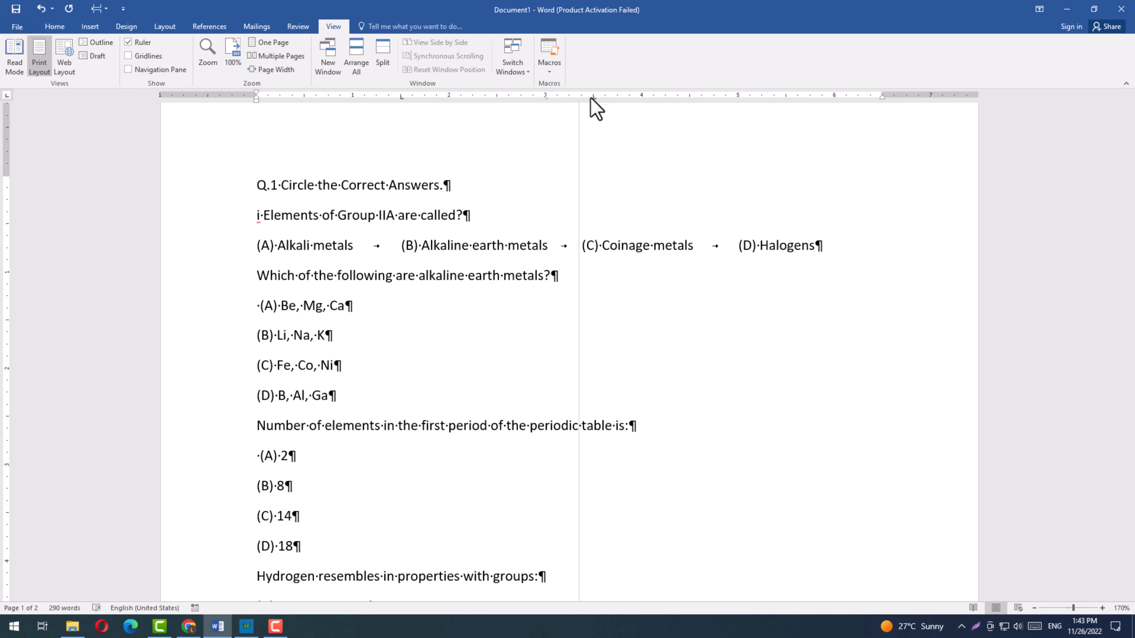
pyautogui.moveTo(595, 98); pyautogui.dragTo(594, 98)
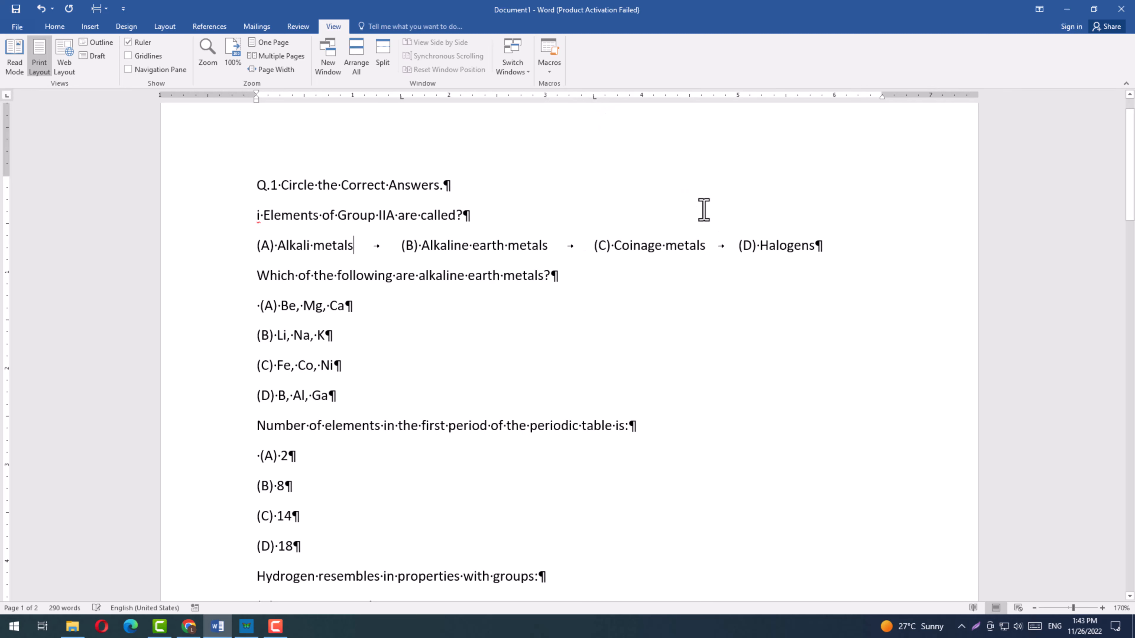
# Add a tab stop at about 5.5 inches for option (D) Halogens on the Group IIA options line
pyautogui.scroll(-1, 731, 241)
pyautogui.click(733, 201)
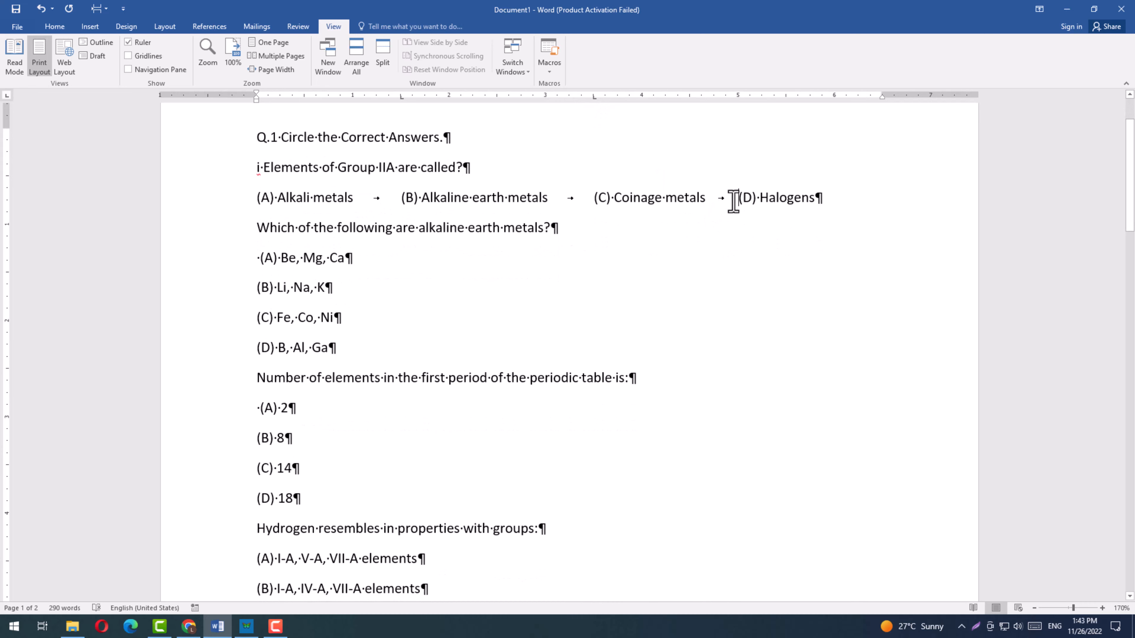
pyautogui.scroll(1, 755, 170)
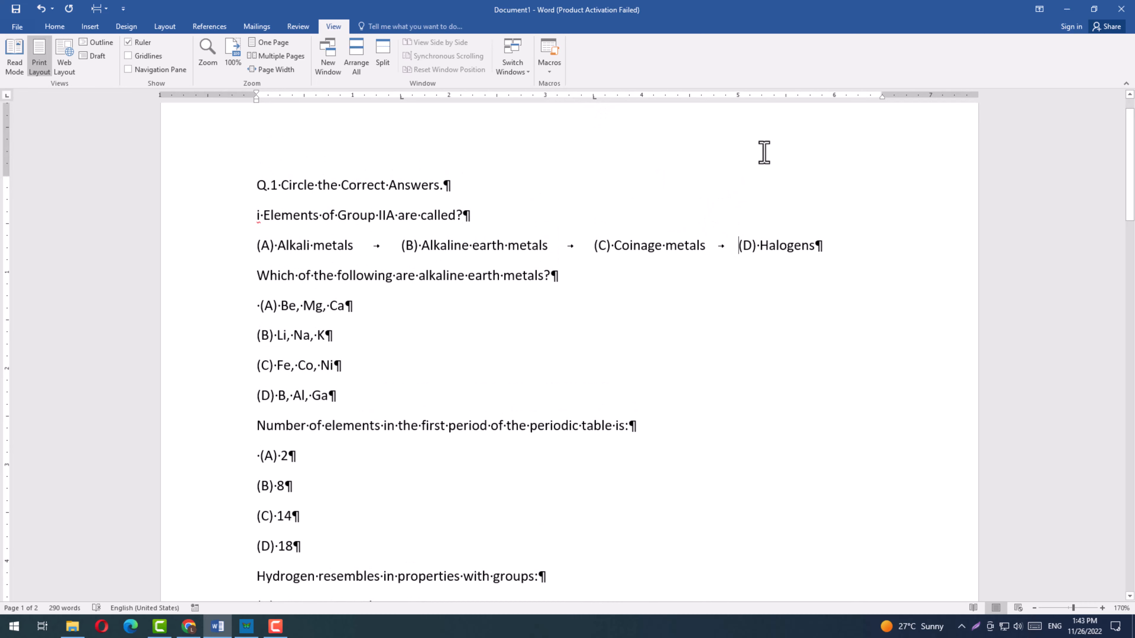
pyautogui.click(788, 96)
pyautogui.moveTo(788, 97); pyautogui.dragTo(793, 96)
# Put the four options of the alkaline earth metals question on one line, separated by tabs
pyautogui.click(346, 306)
pyautogui.press('Delete')
pyautogui.press('Tab')
pyautogui.click(422, 306)
pyautogui.press('Delete')
pyautogui.press('Tab')
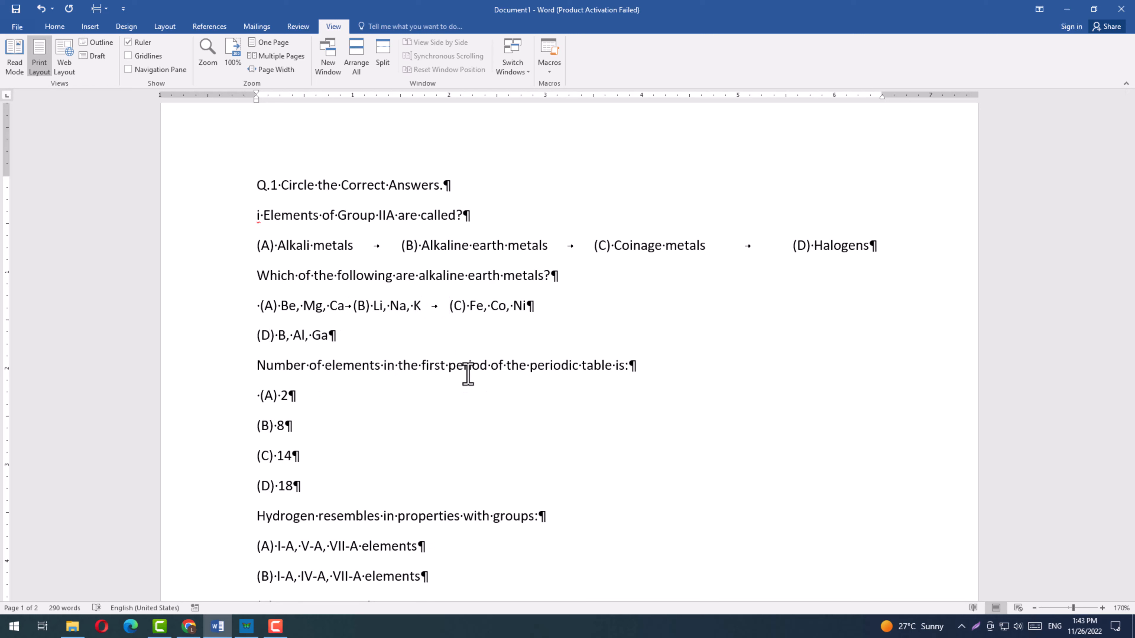
pyautogui.press('Tab')
pyautogui.press('Delete')
# Put the first-period options on one tab-separated line, and pair the hydrogen options as (A)–(B) and (C)–(D) on two lines
pyautogui.press('Down')
pyautogui.press('Down')
pyautogui.press('Tab')
pyautogui.press('Delete')
pyautogui.press('End')
pyautogui.press('Tab')
pyautogui.press('Delete')
pyautogui.press('End')
pyautogui.press('Tab')
pyautogui.press('Delete')
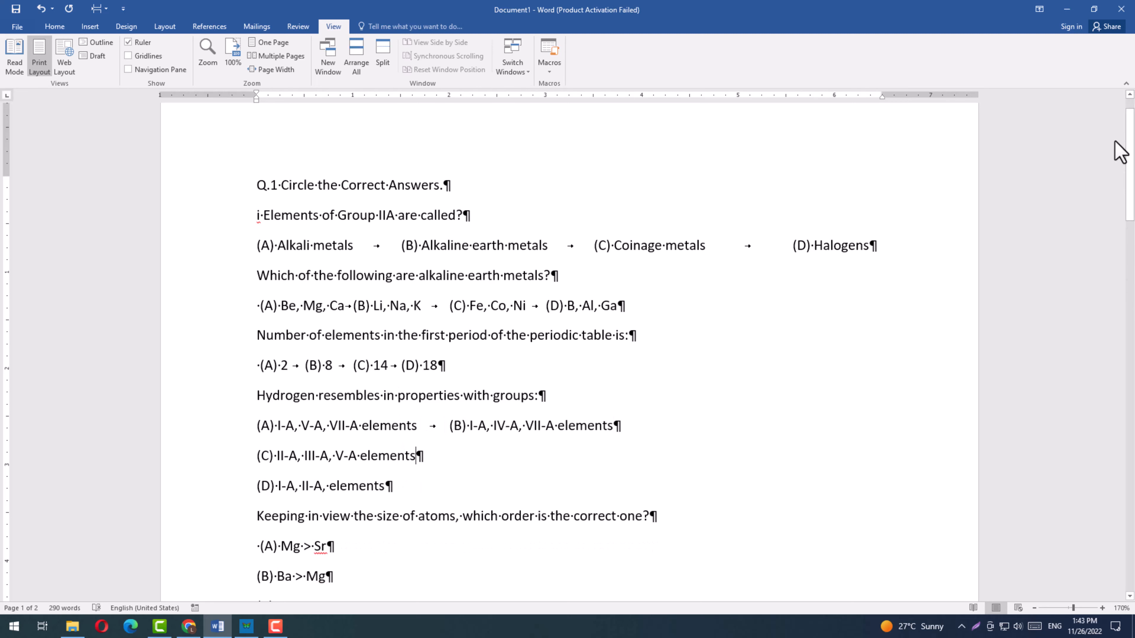
pyautogui.press('Delete')
pyautogui.press('Tab')
# Pair the atom size options on two tab-separated lines, (A) with (B) and (C) with (D)
pyautogui.scroll(-1, 350, 477)
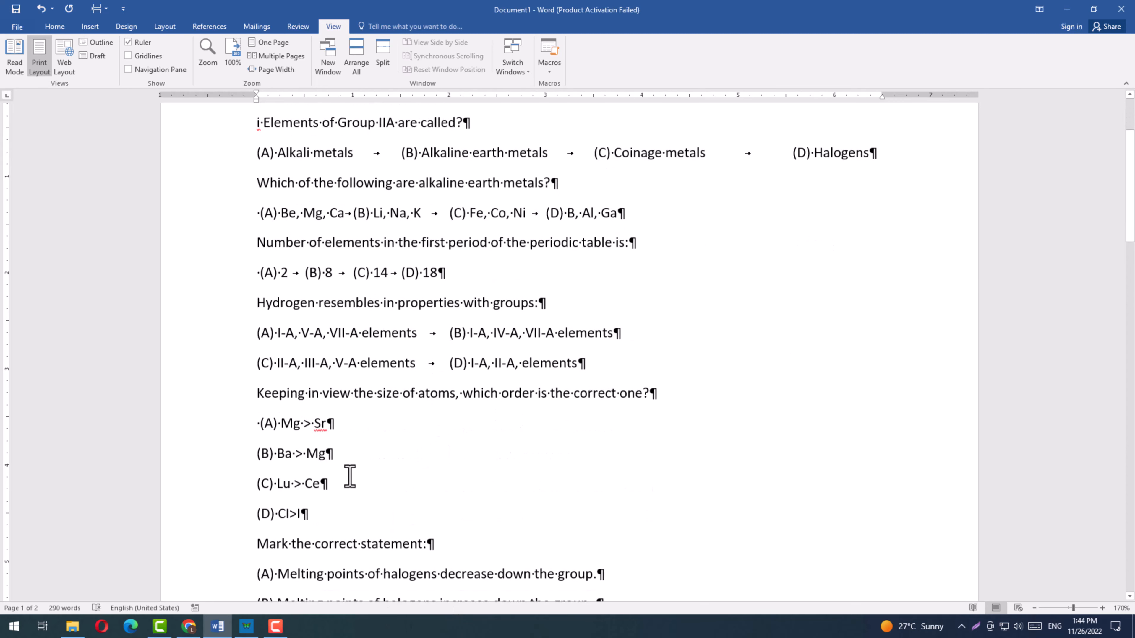
pyautogui.press('Down')
pyautogui.press('Down')
pyautogui.press('Delete')
pyautogui.press('End')
pyautogui.hotkey('ctrl', 'z')
pyautogui.press('Tab')
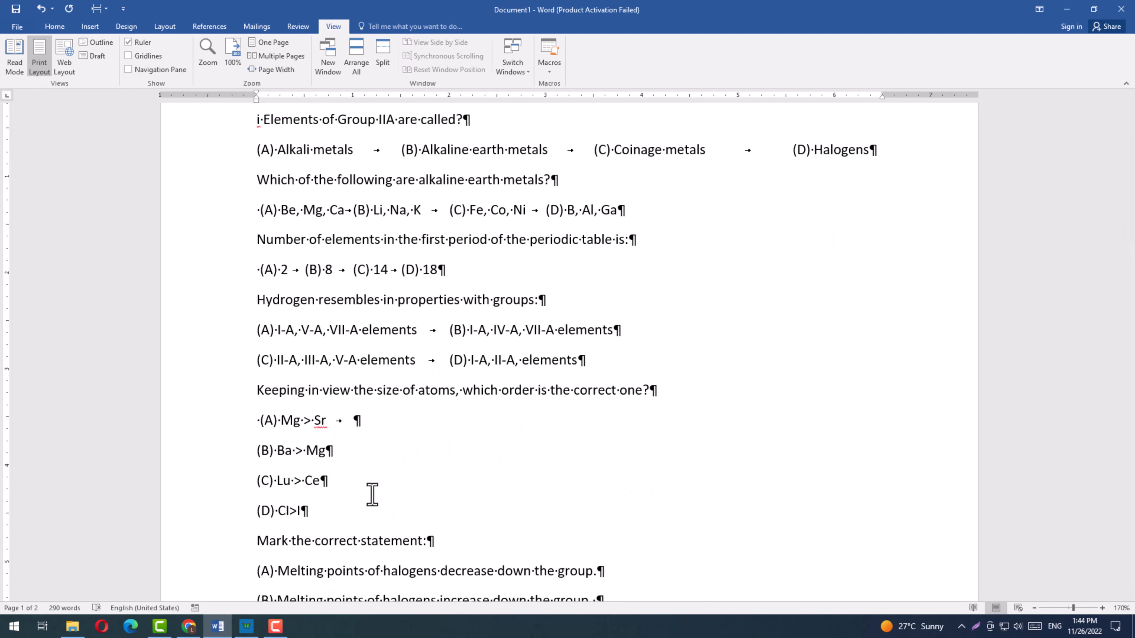
pyautogui.press('Delete')
pyautogui.press('Down')
pyautogui.press('End')
pyautogui.press('Tab')
pyautogui.press('Delete')
# Change the font of the whole question paper, including the last line of question 3(b), to Arial (Body CS)
pyautogui.scroll(2, 372, 494)
pyautogui.moveTo(257, 215); pyautogui.dragTo(472, 217)
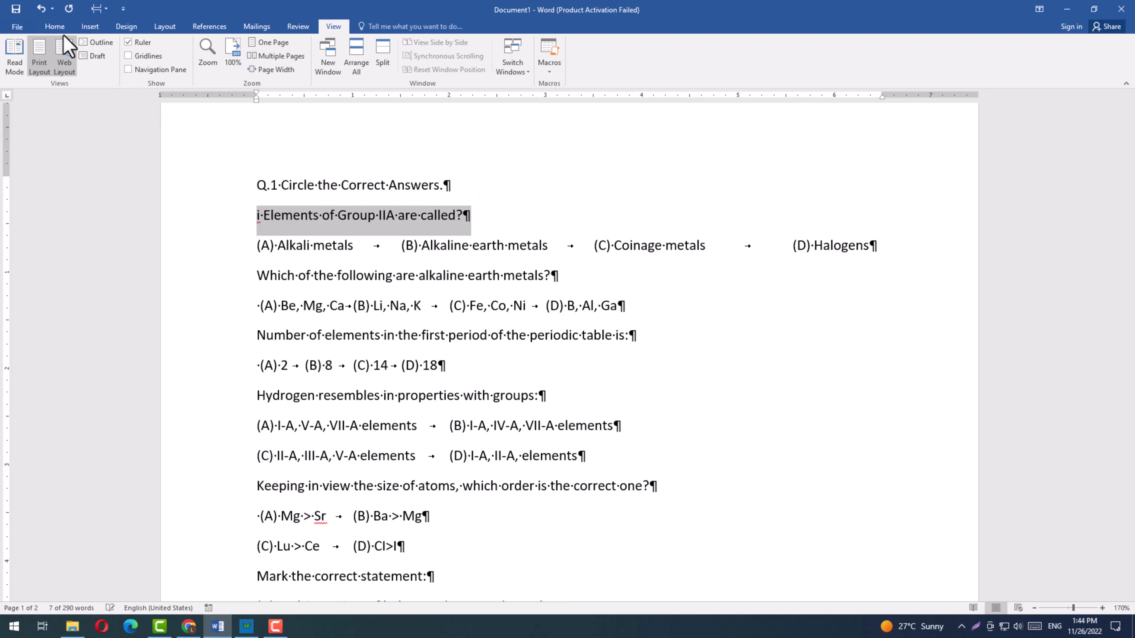
pyautogui.click(54, 26)
pyautogui.click(241, 185)
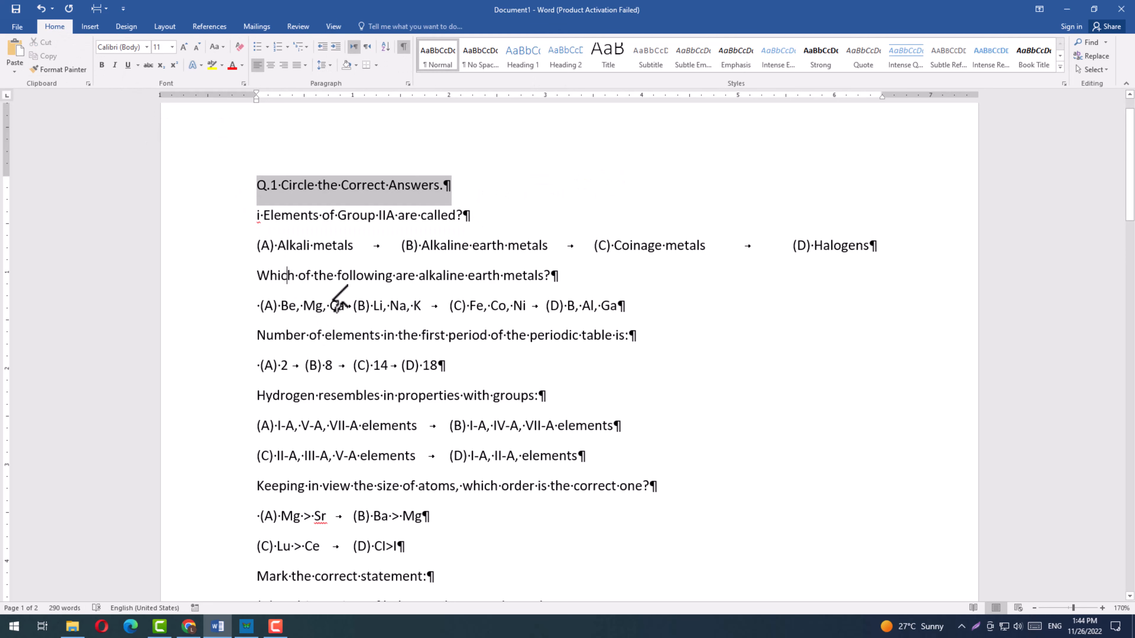
pyautogui.moveTo(338, 299); pyautogui.dragTo(574, 610)
pyautogui.click(146, 46)
pyautogui.click(140, 117)
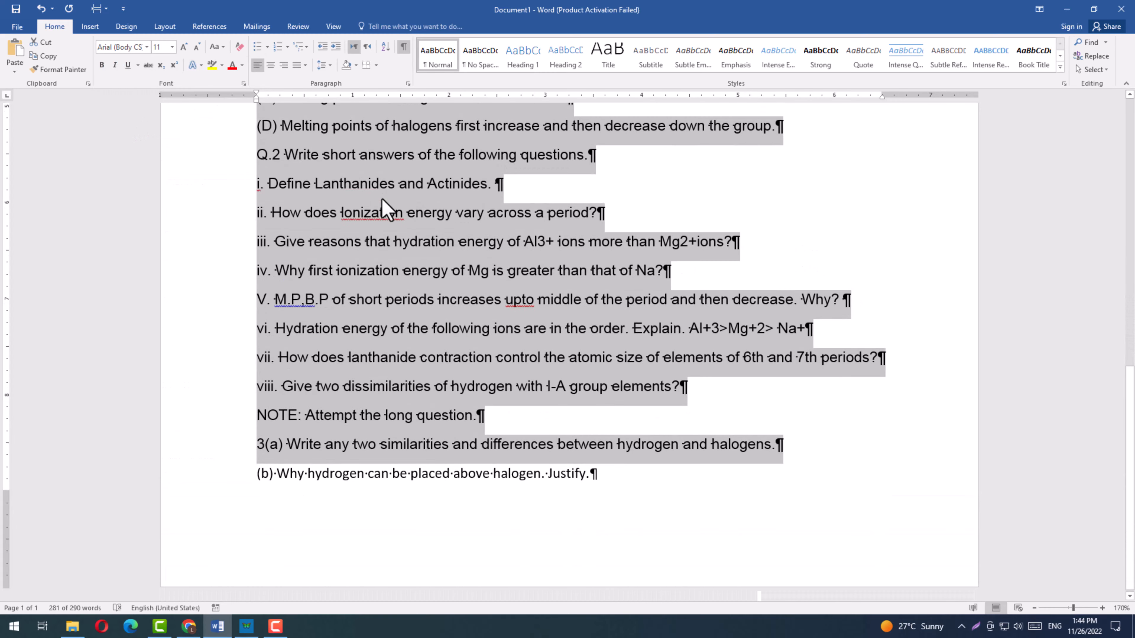
pyautogui.click(476, 388)
pyautogui.moveTo(611, 478); pyautogui.dragTo(201, 473)
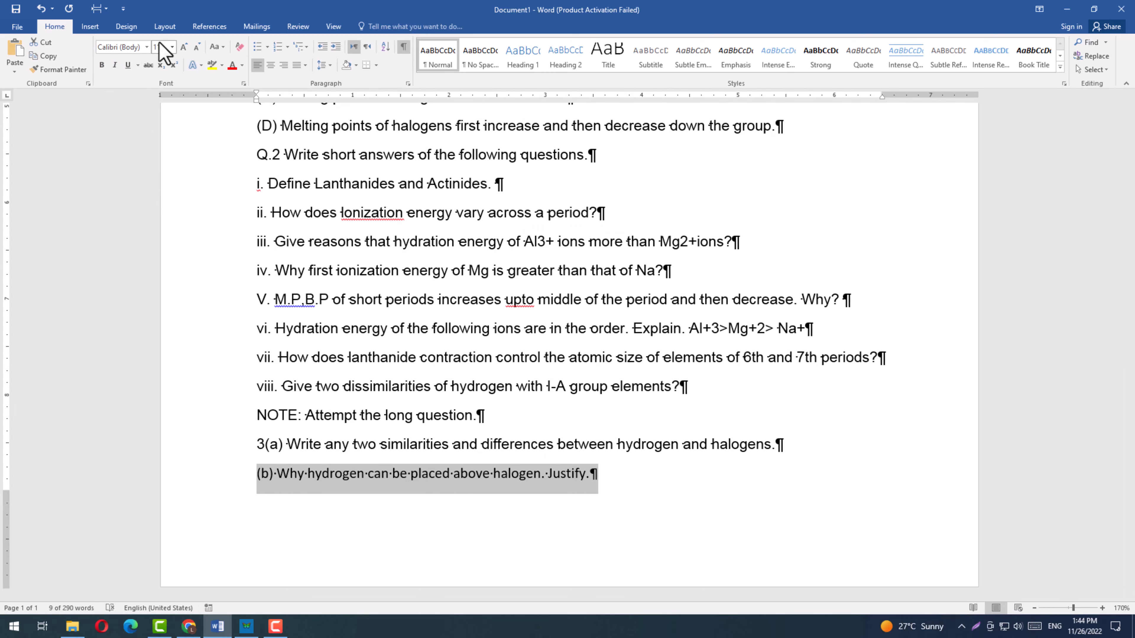
pyautogui.click(146, 47)
pyautogui.click(139, 117)
# Remove the space after paragraphs throughout the whole question paper
pyautogui.scroll(8, 568, 321)
pyautogui.moveTo(281, 242); pyautogui.dragTo(772, 577)
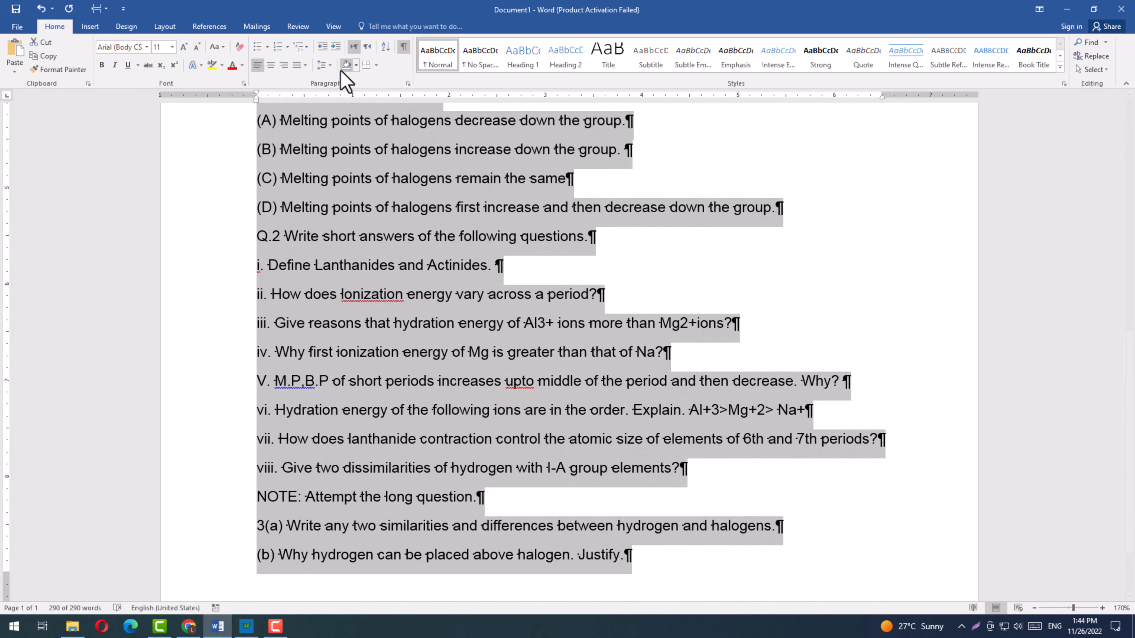
pyautogui.click(322, 65)
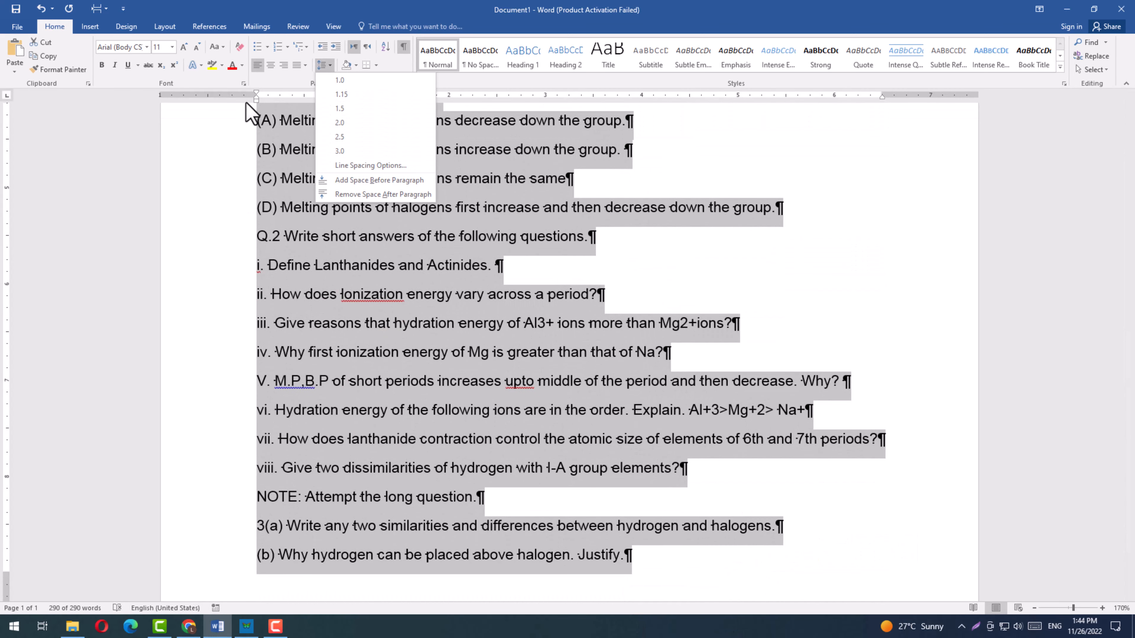
pyautogui.click(357, 194)
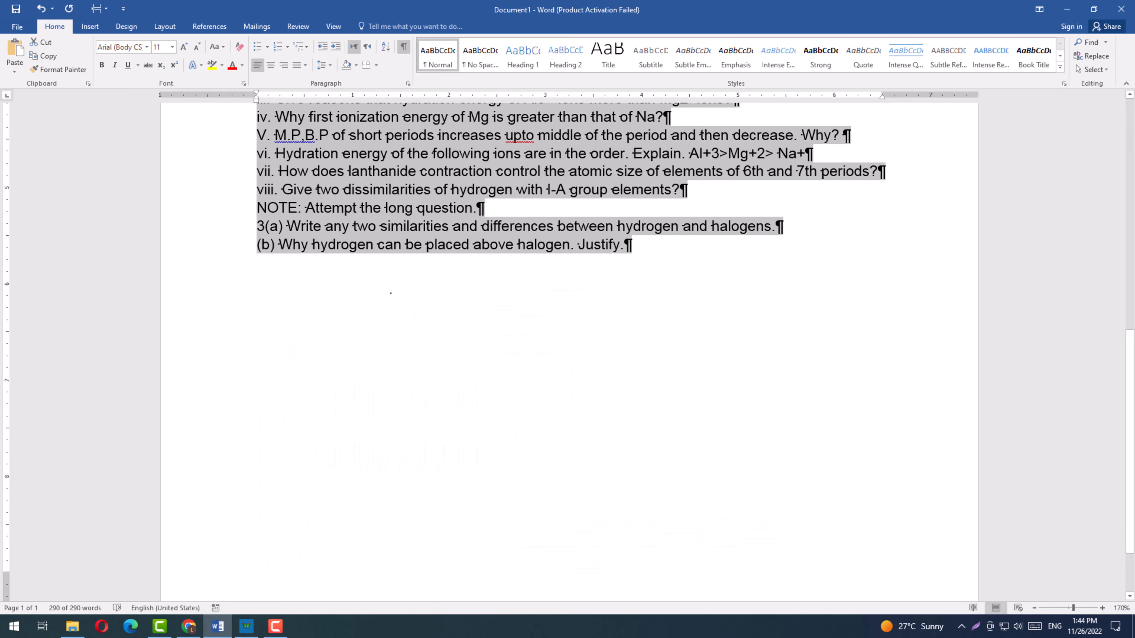
pyautogui.scroll(-5, 405, 277)
pyautogui.click(404, 277)
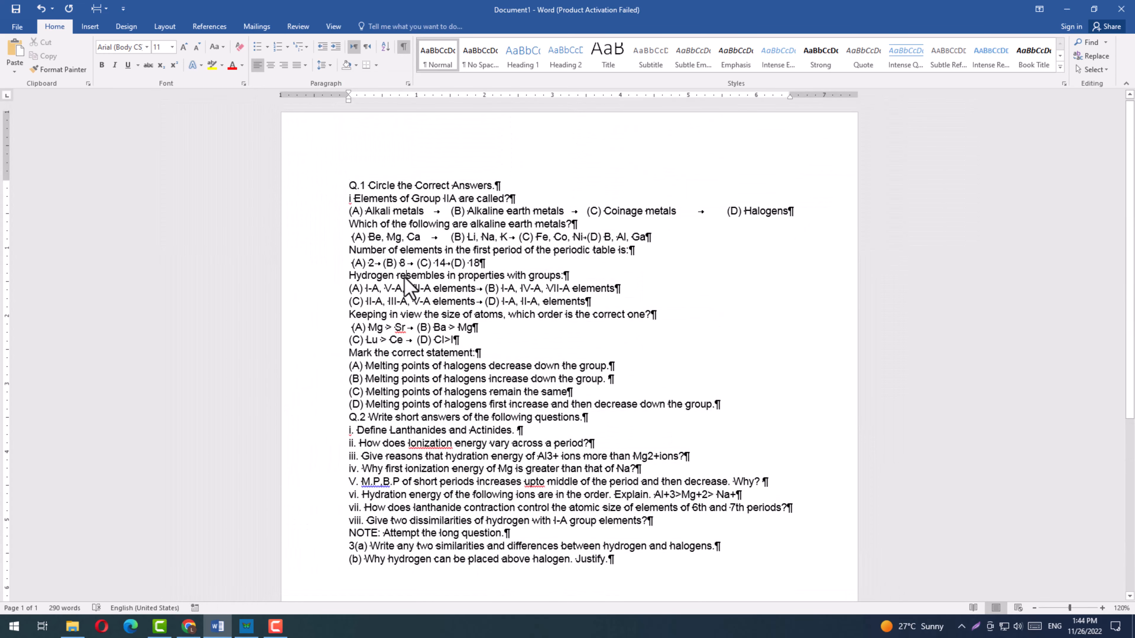
# Copy the Group IIA options line's formatting onto the alkaline earth, first-period and hydrogen option lines with Format Painter, and hide the formatting marks
pyautogui.scroll(3, 404, 278)
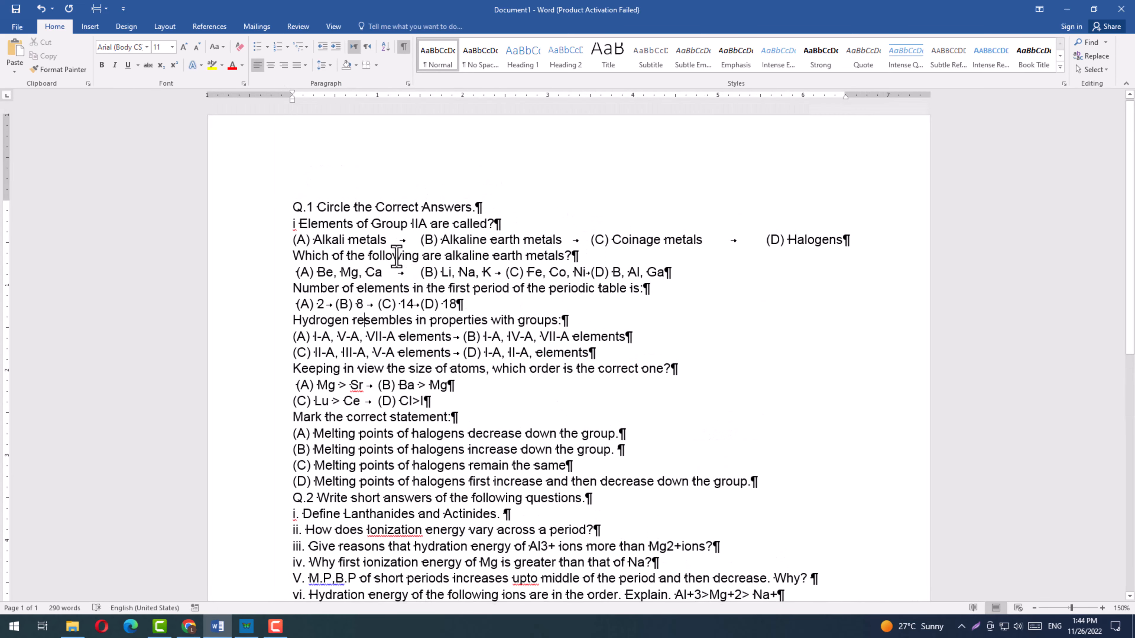
pyautogui.click(277, 240)
pyautogui.click(58, 69)
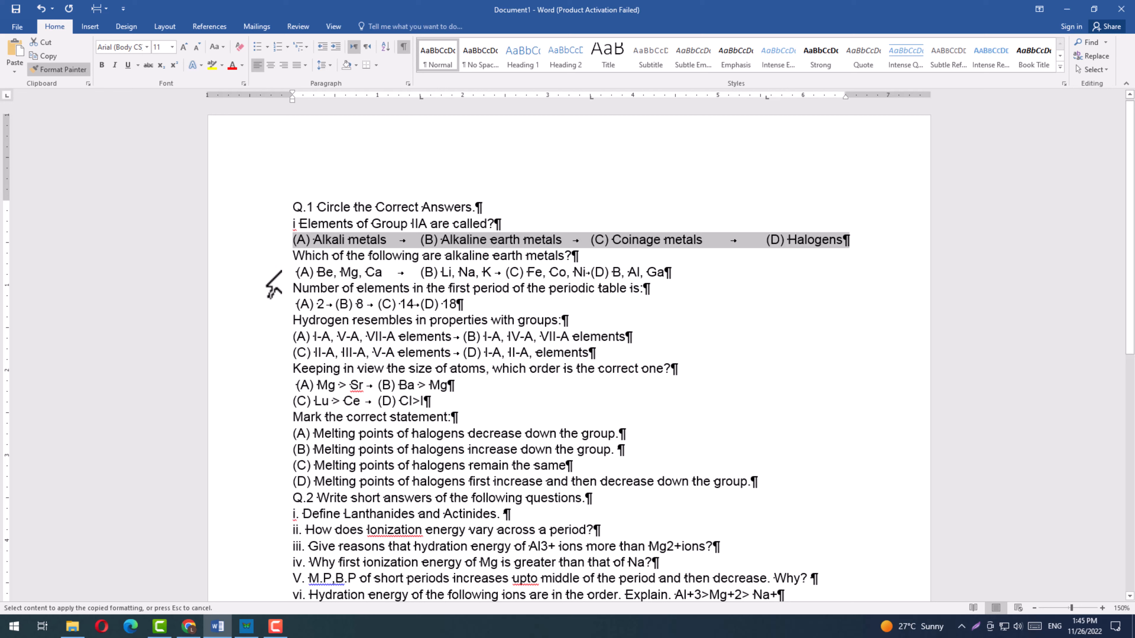
pyautogui.click(280, 273)
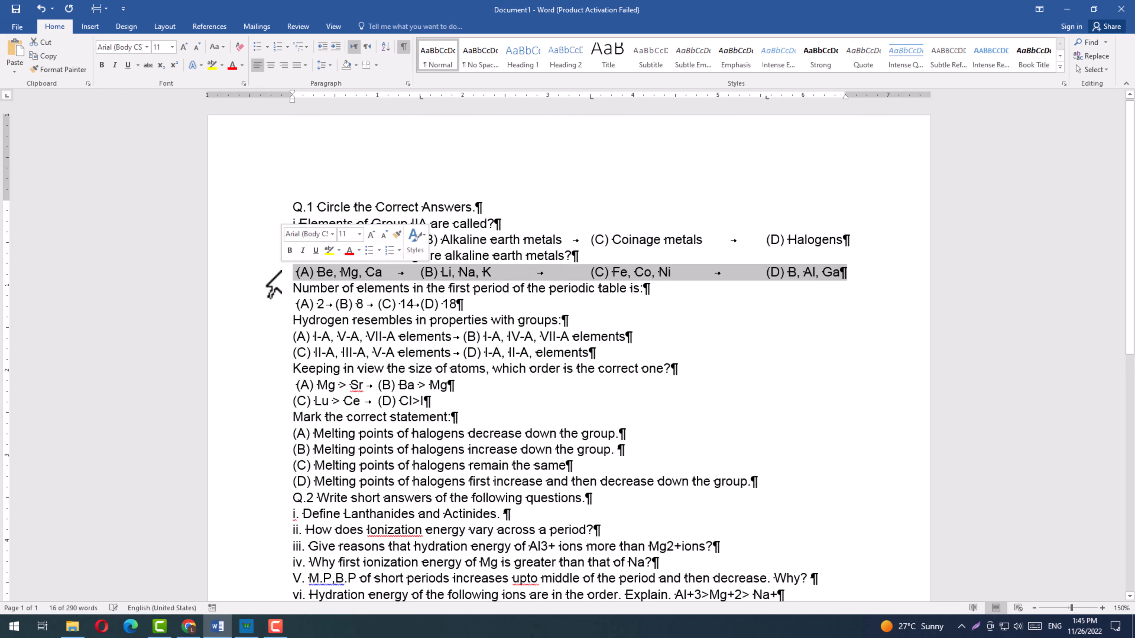
pyautogui.click(278, 340)
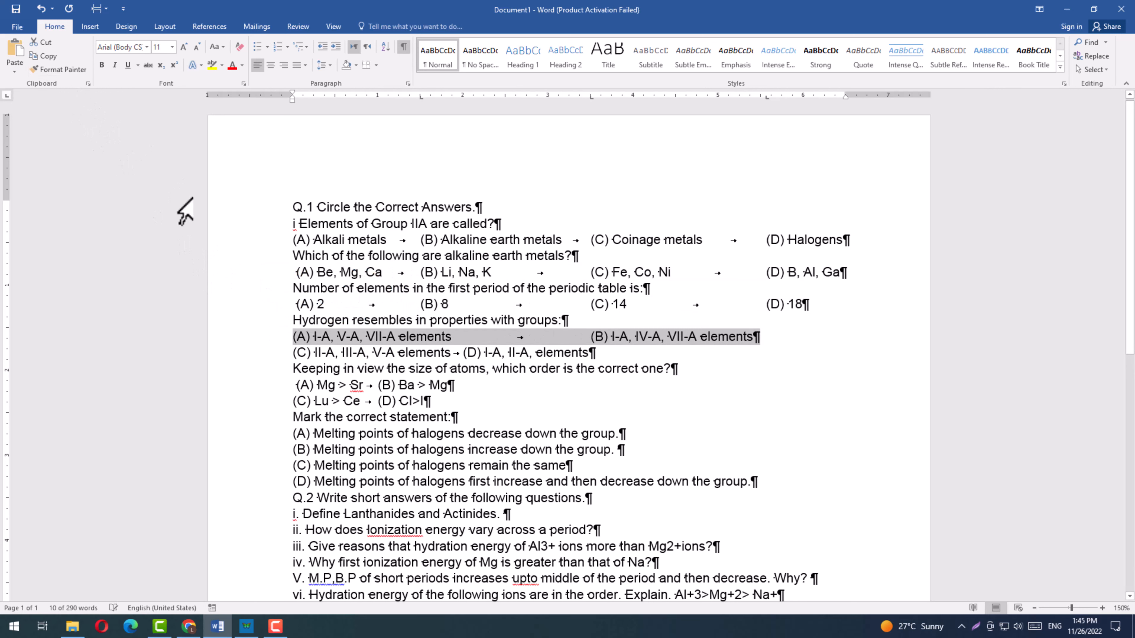
pyautogui.click(63, 70)
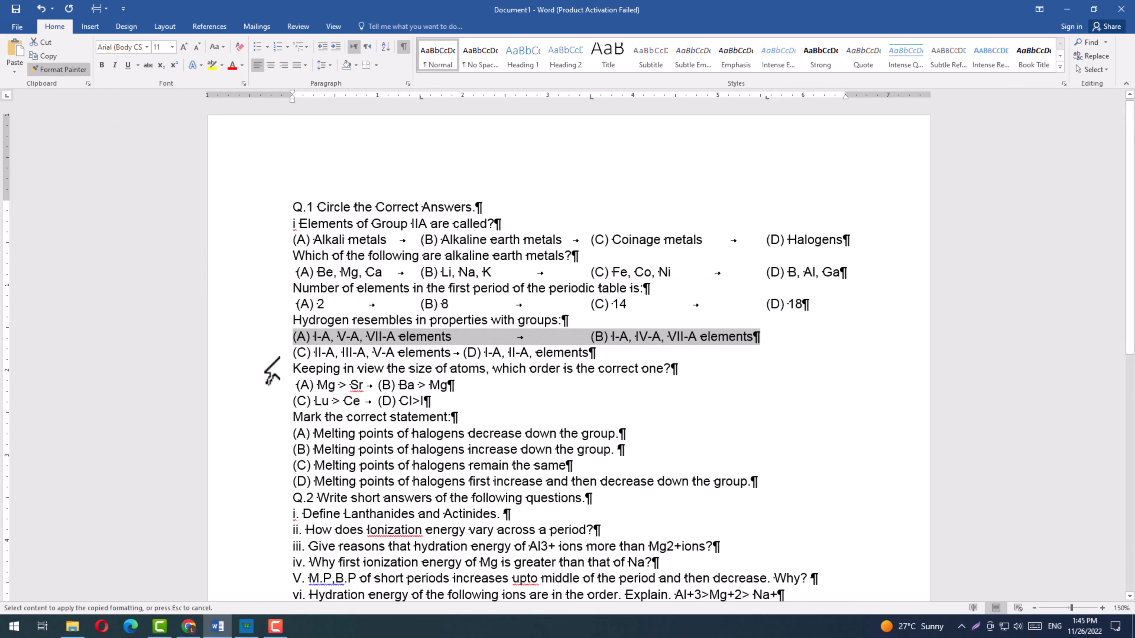
pyautogui.click(277, 356)
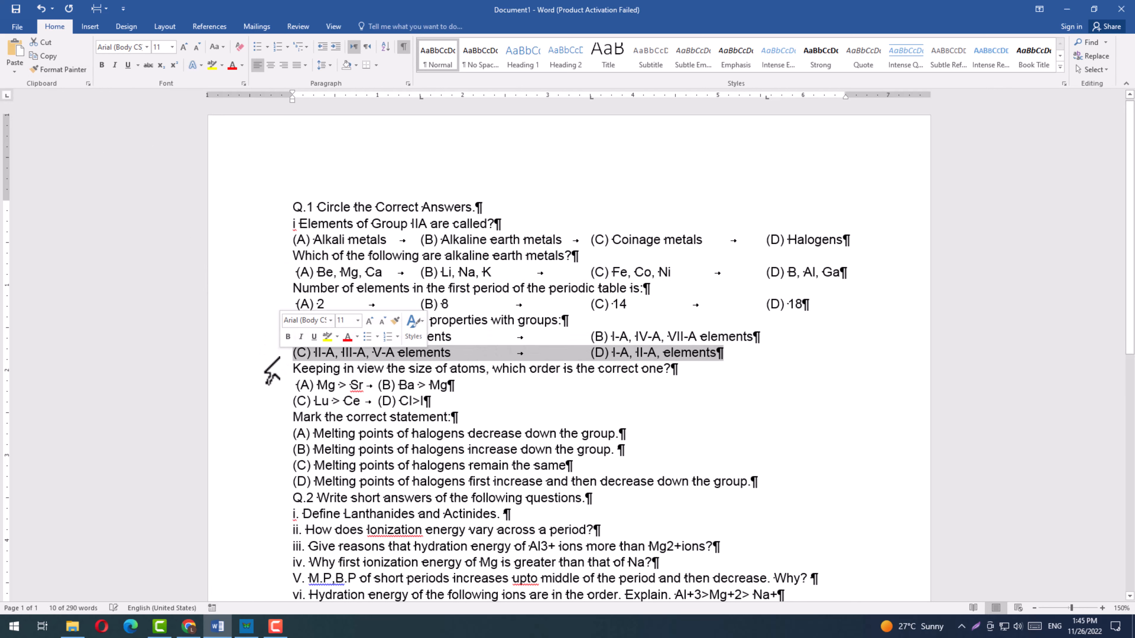
pyautogui.click(402, 50)
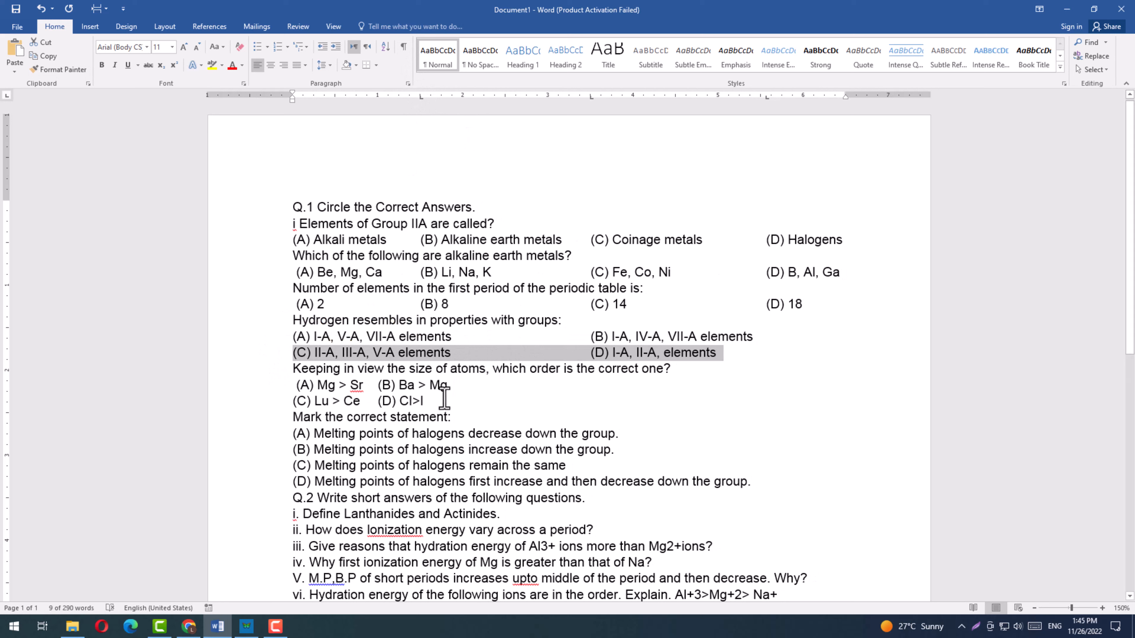
# Join the four atom size options on one tabbed line and apply the first-period options line's formatting with Format Painter
pyautogui.click(452, 387)
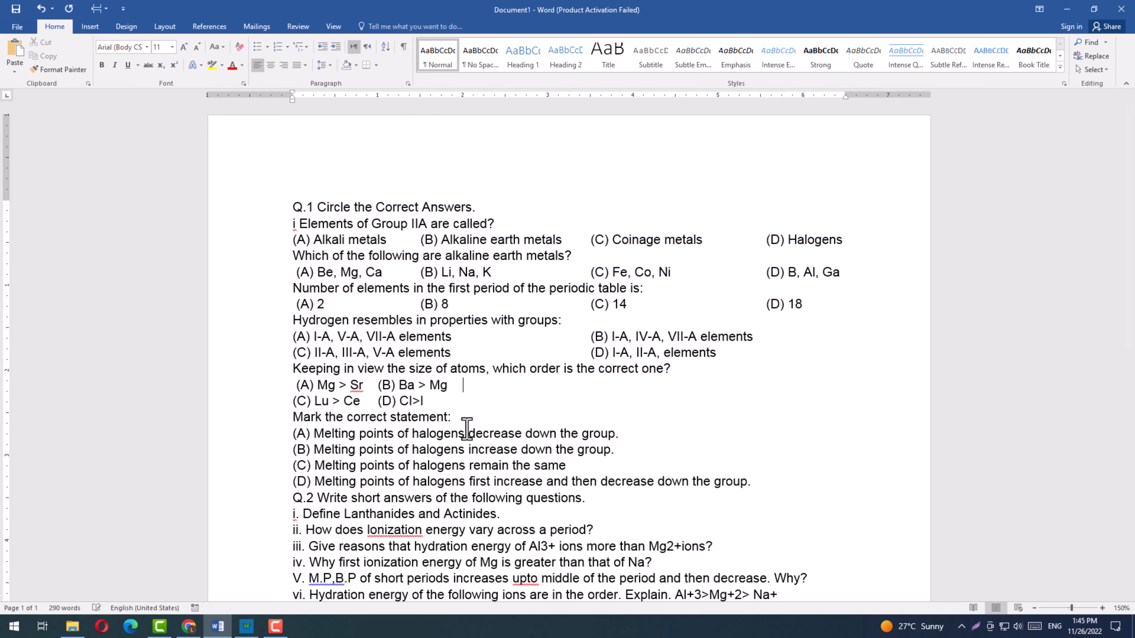
pyautogui.press('Delete')
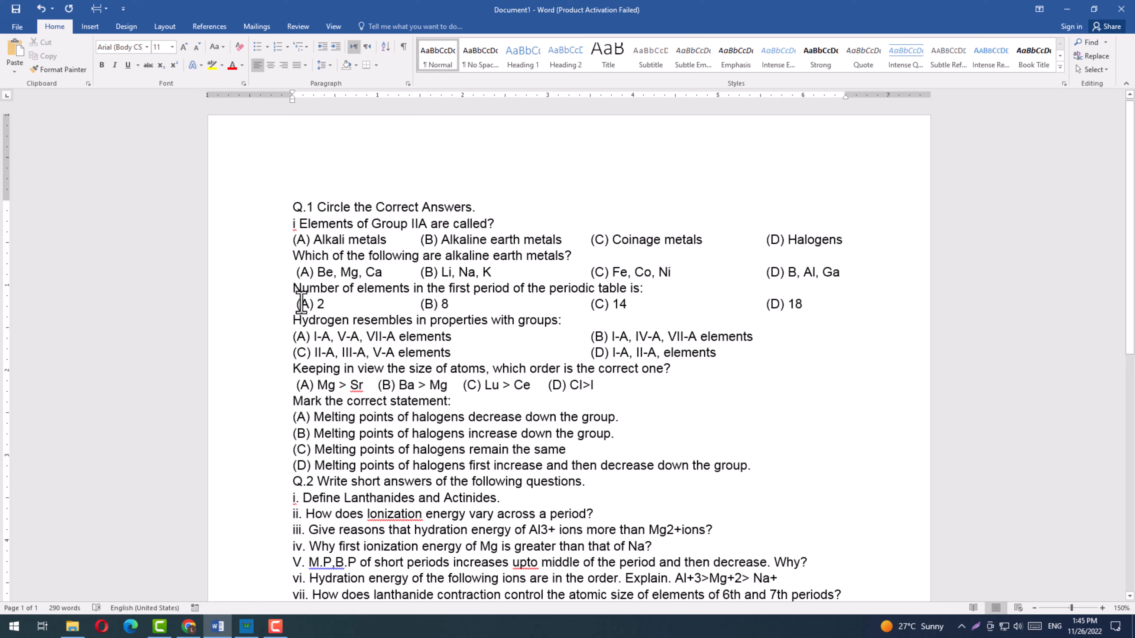
pyautogui.moveTo(294, 304); pyautogui.dragTo(809, 306)
pyautogui.click(52, 71)
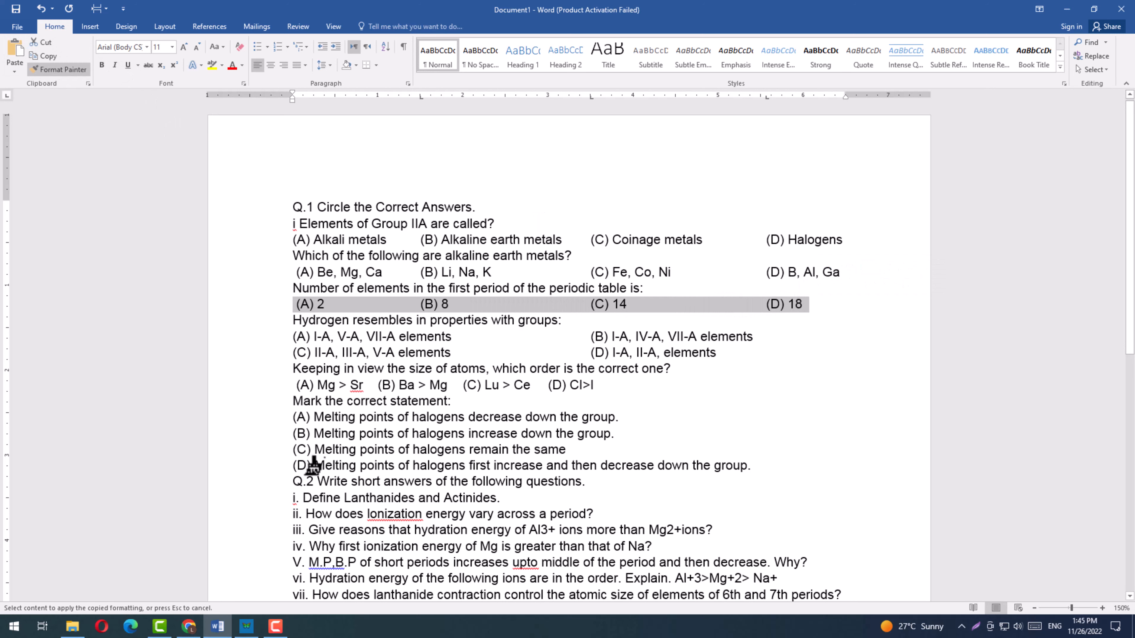
pyautogui.click(274, 386)
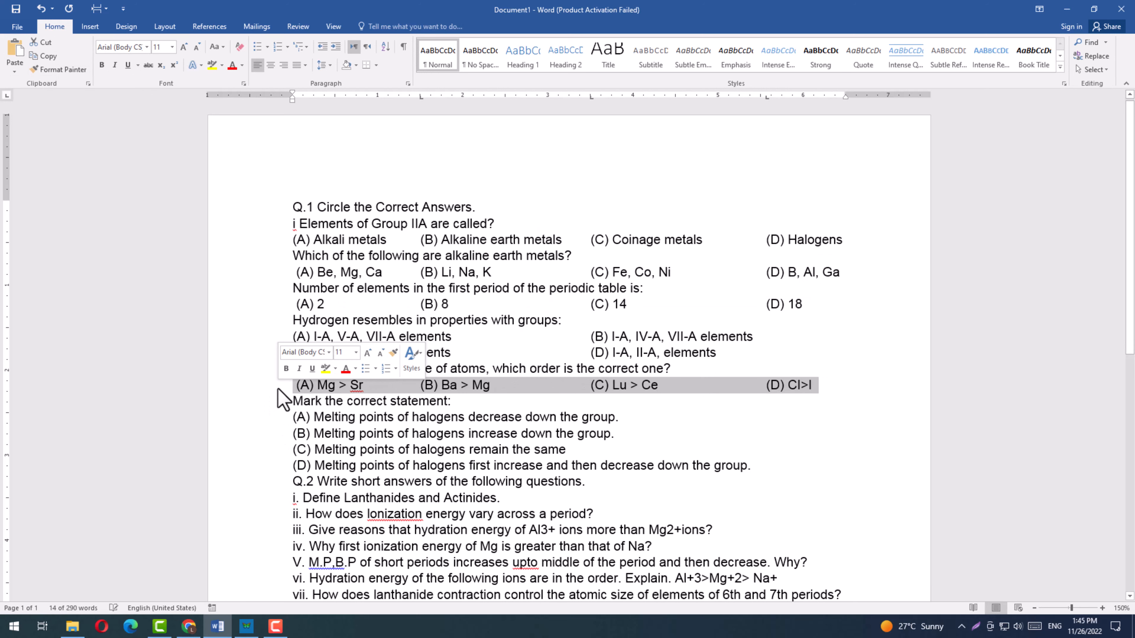
# Set the line spacing to 1.5 for all the text below the Q.1 heading, through question 3(b)
pyautogui.moveTo(293, 430); pyautogui.dragTo(507, 485)
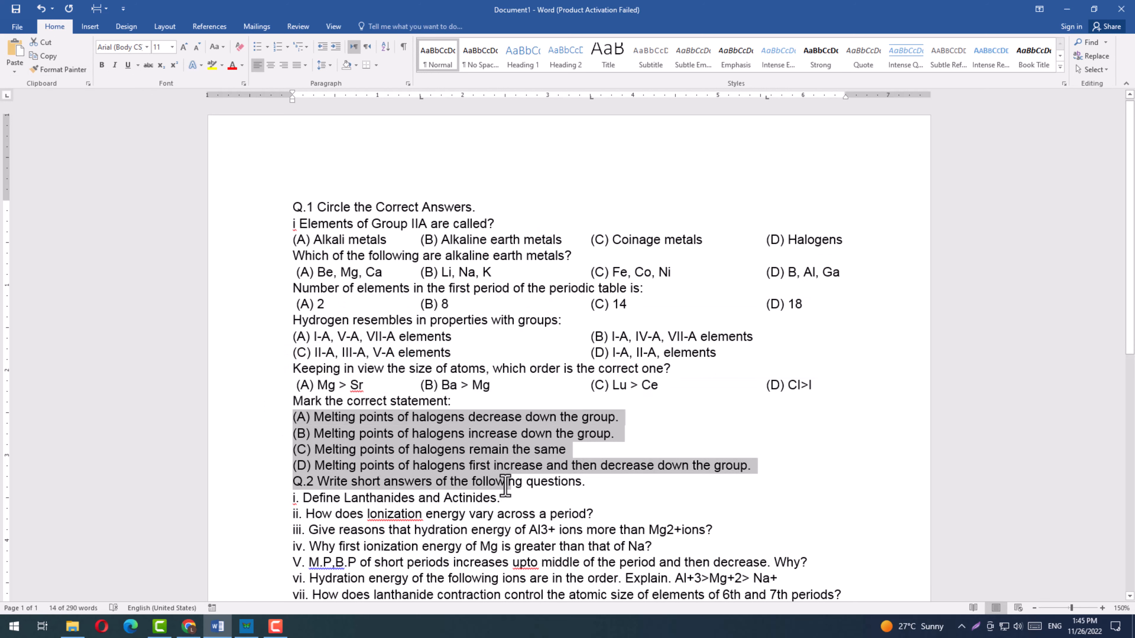
pyautogui.click(504, 482)
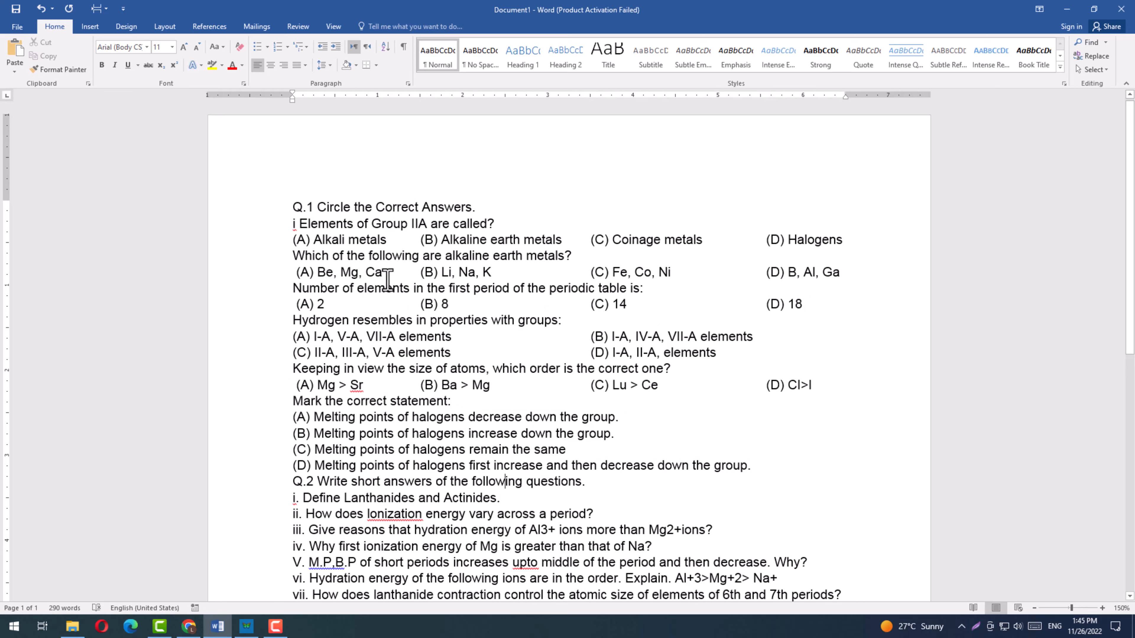
pyautogui.scroll(-2, 386, 280)
pyautogui.scroll(1, 387, 280)
pyautogui.moveTo(271, 182); pyautogui.dragTo(735, 537)
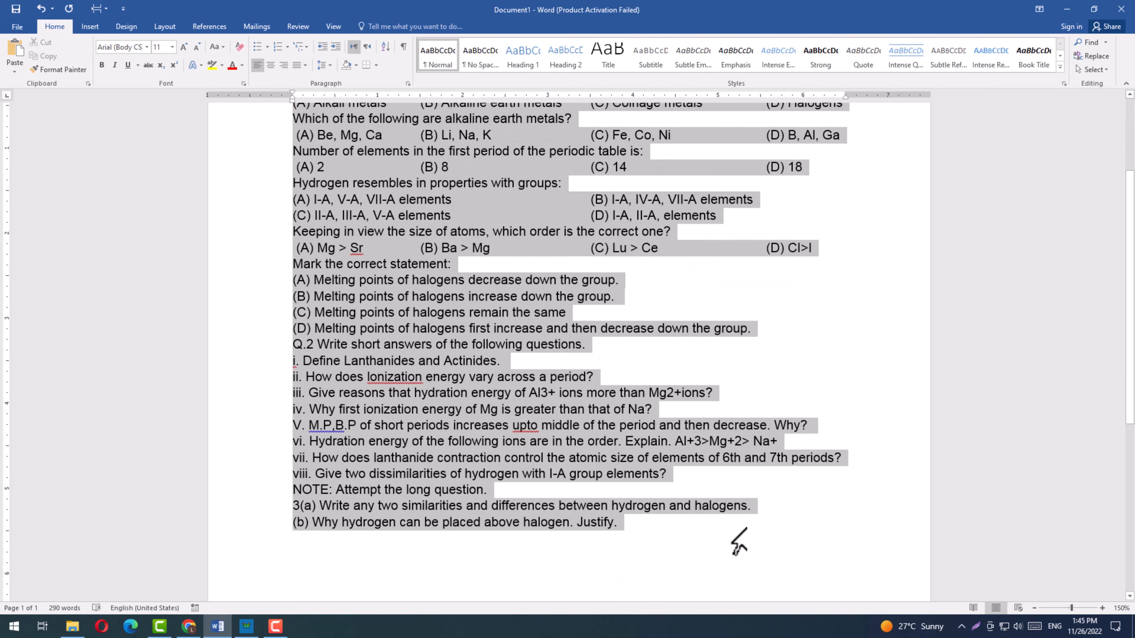
pyautogui.click(323, 65)
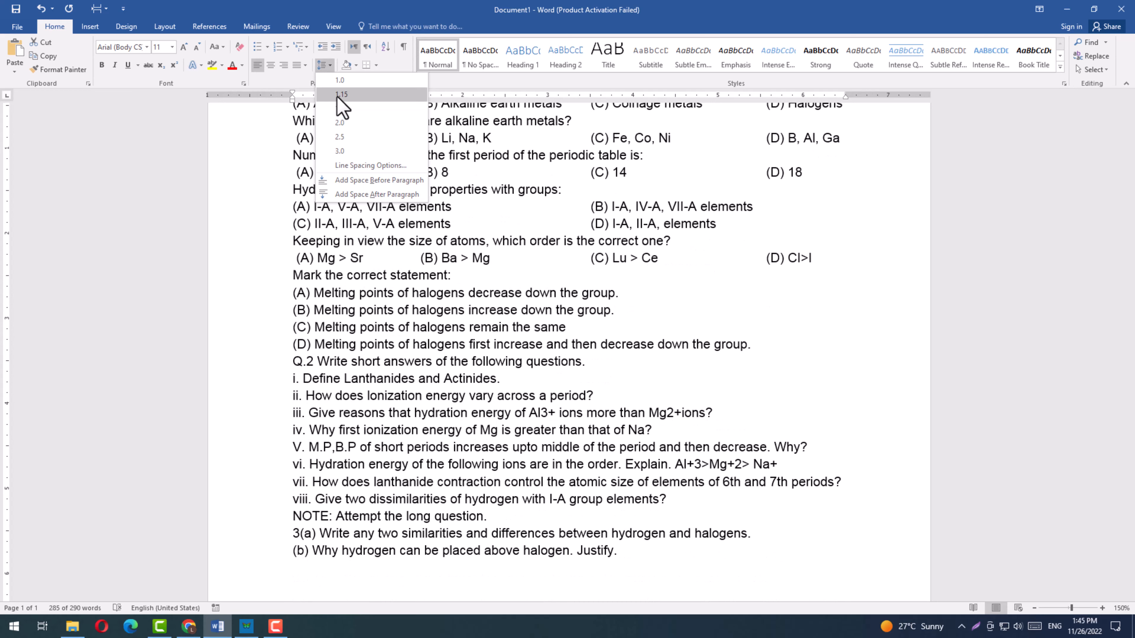
pyautogui.click(338, 108)
pyautogui.scroll(-5, 490, 317)
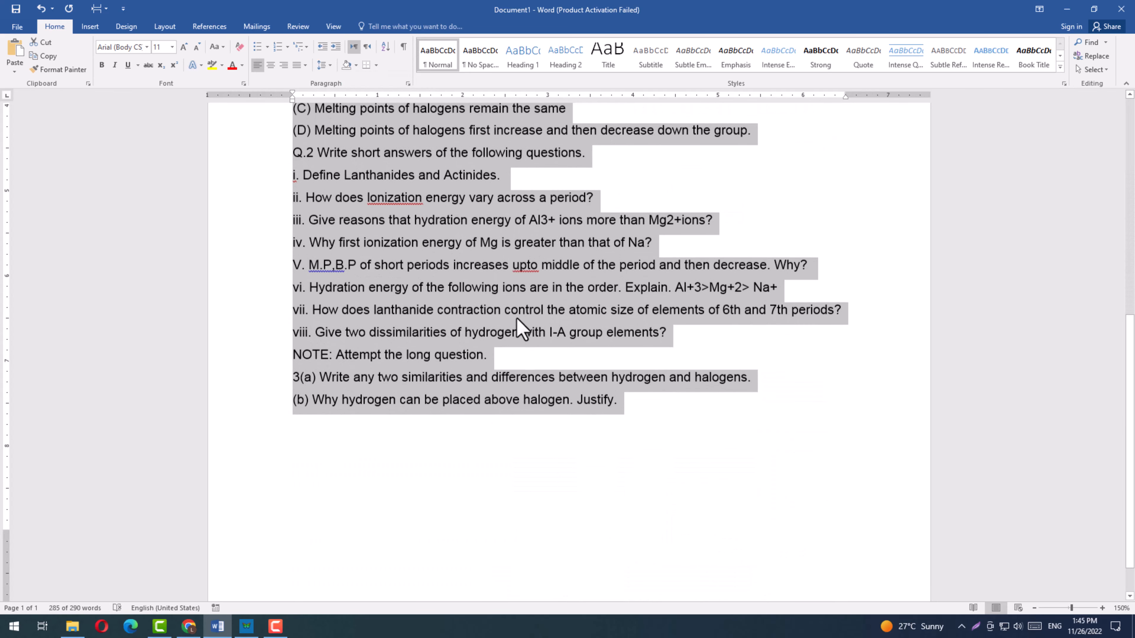
pyautogui.click(517, 318)
# Make the "NOTE: Attempt the long question." line and the Q.2 and Q.1 headings bold
pyautogui.moveTo(504, 354); pyautogui.dragTo(292, 349)
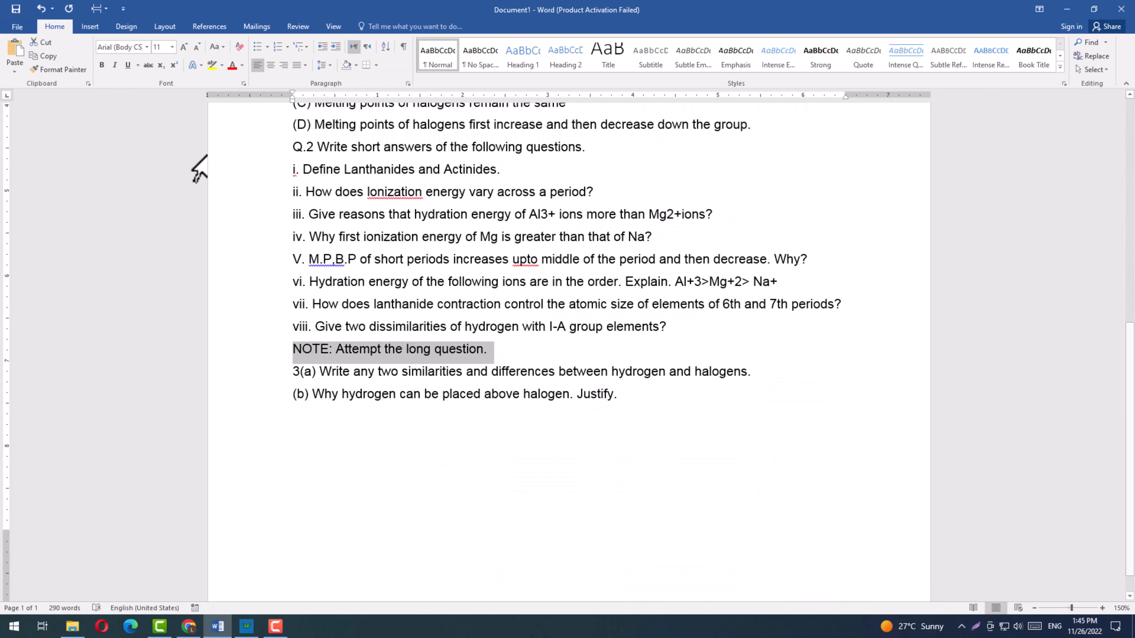
pyautogui.click(101, 66)
pyautogui.moveTo(592, 148); pyautogui.dragTo(291, 147)
pyautogui.click(101, 65)
pyautogui.scroll(5, 447, 291)
# Number the Group IIA, alkaline earth metals and first-period questions 1., 2. and 3., replacing the "i" on the first one
pyautogui.click(293, 172)
pyautogui.write('1.')
pyautogui.click(293, 216)
pyautogui.write('2.')
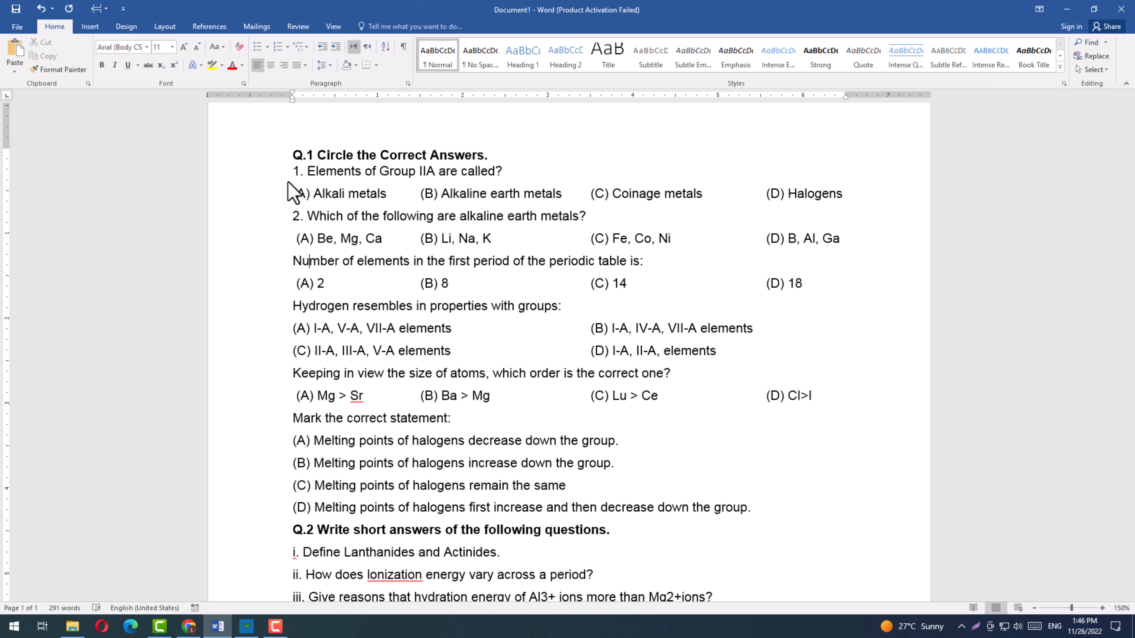
pyautogui.press('Home')
pyautogui.write('3.')
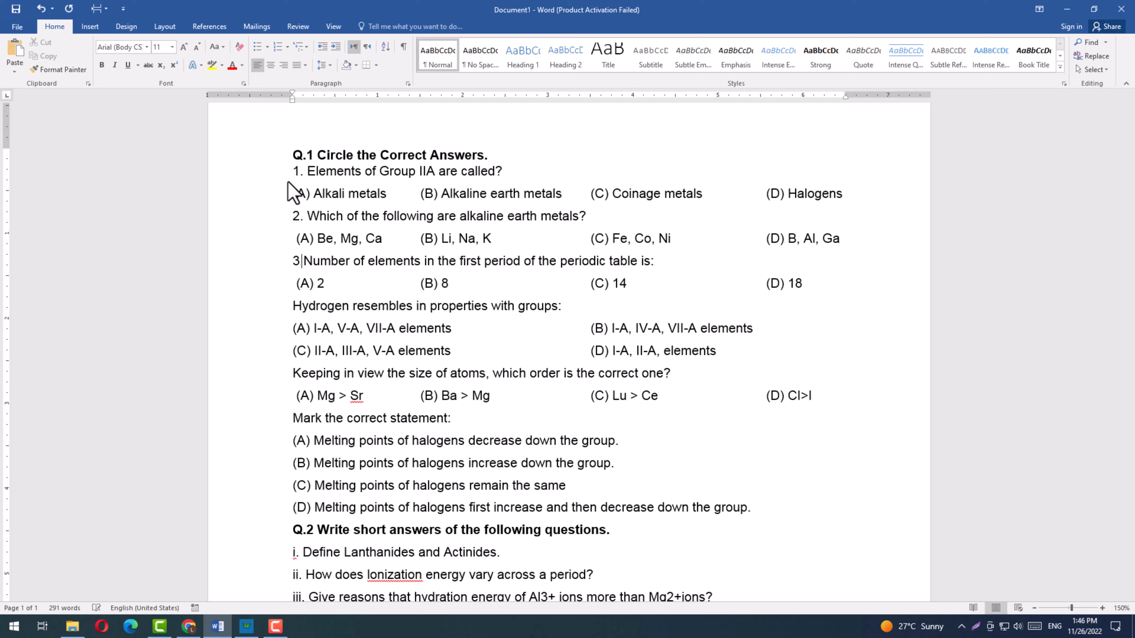
# Number the hydrogen properties, atom size and correct statement questions 4., 5. and 6
pyautogui.press('Down')
pyautogui.press('Home')
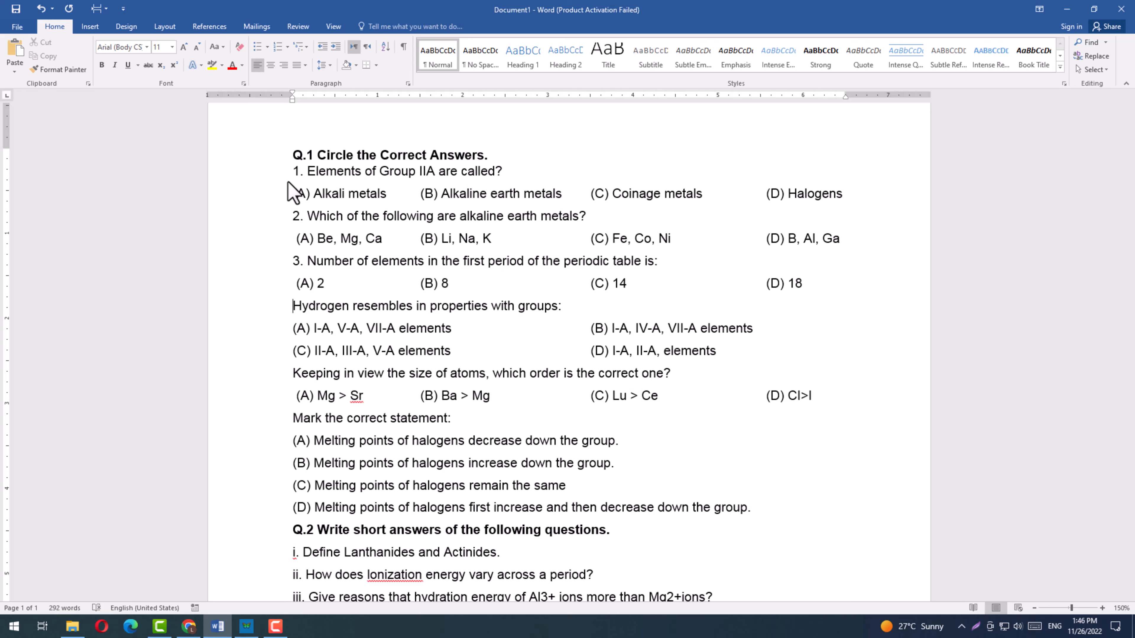
pyautogui.write('4.')
pyautogui.press('Down')
pyautogui.press('Down')
pyautogui.press('Down')
pyautogui.press('Home')
pyautogui.write('5.')
pyautogui.press('Down')
pyautogui.press('Down')
pyautogui.press('Home')
pyautogui.write('6.')
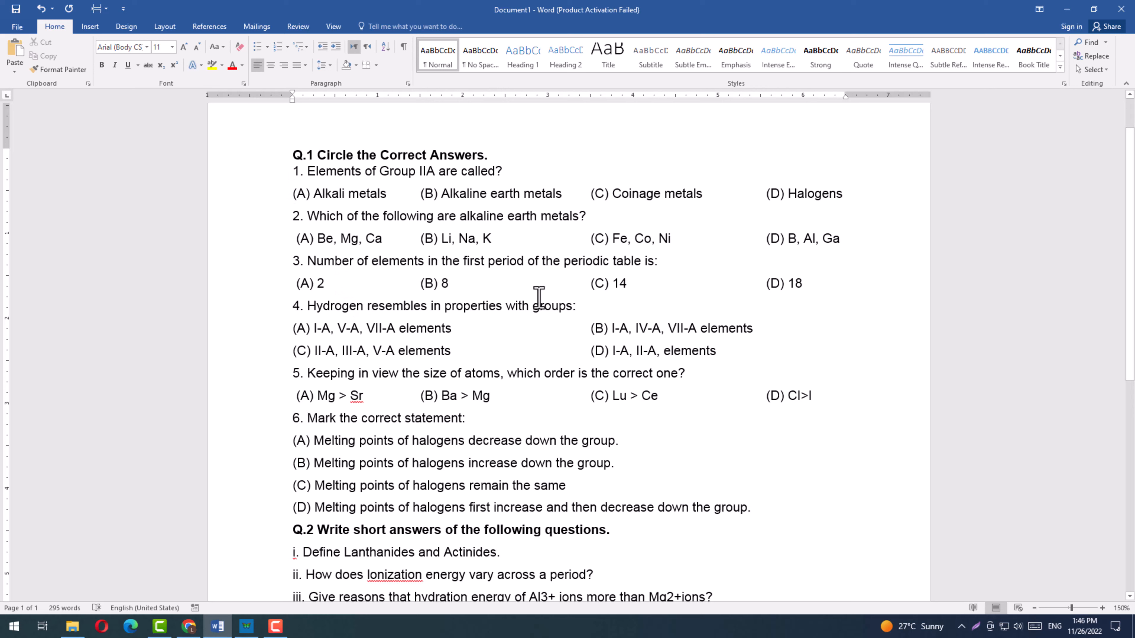